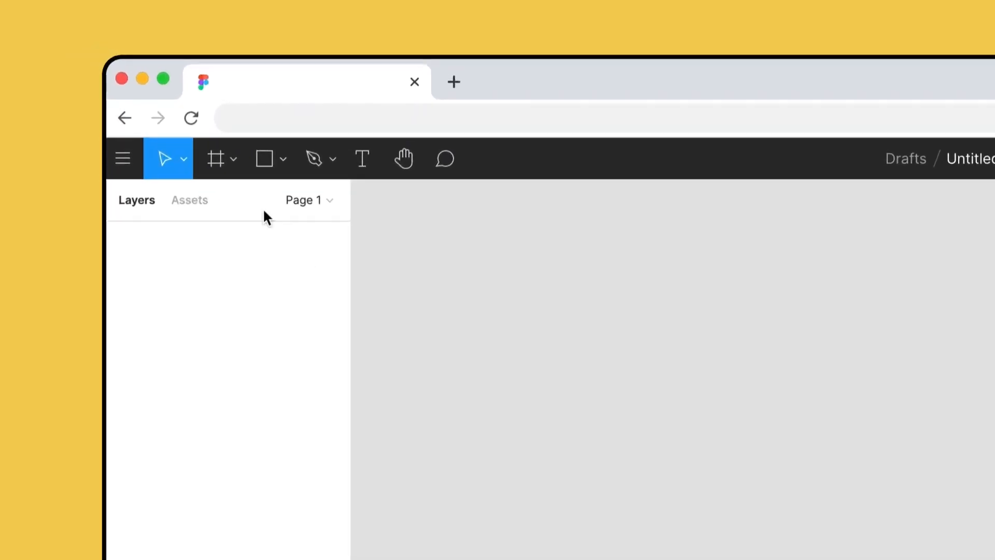
# - Add a Google Pixel 2 XL phone frame to the canvas and rename it home
pyautogui.click(219, 162)
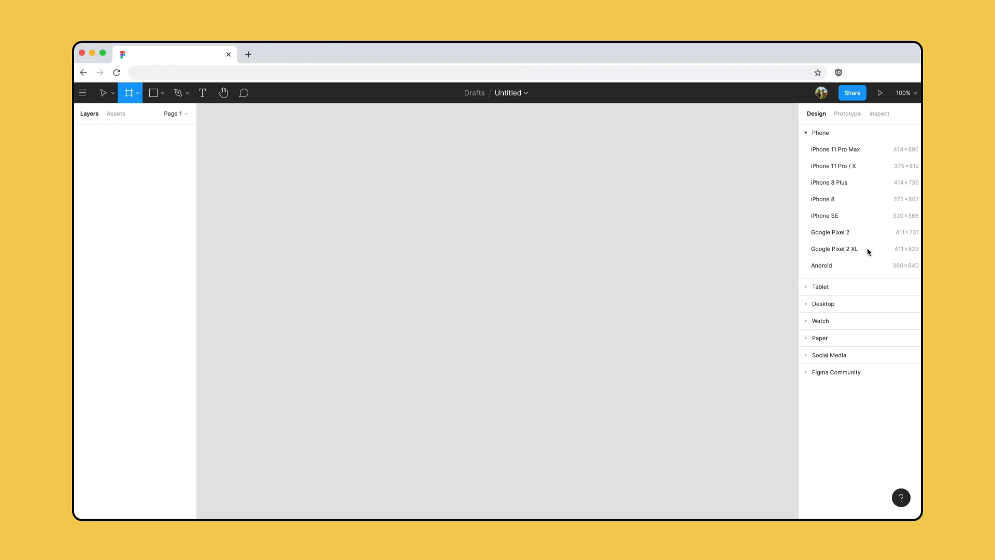
pyautogui.click(867, 248)
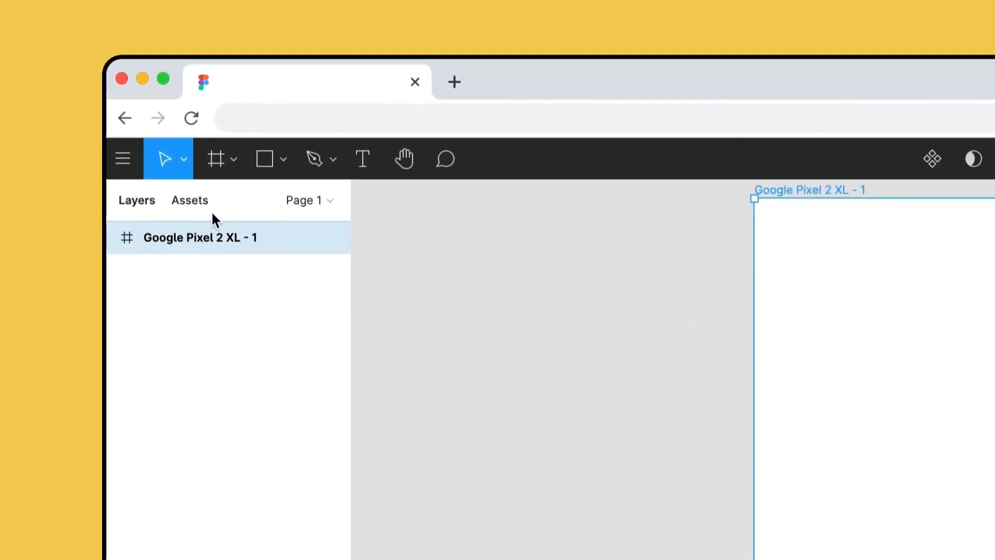
pyautogui.rightClick(247, 239)
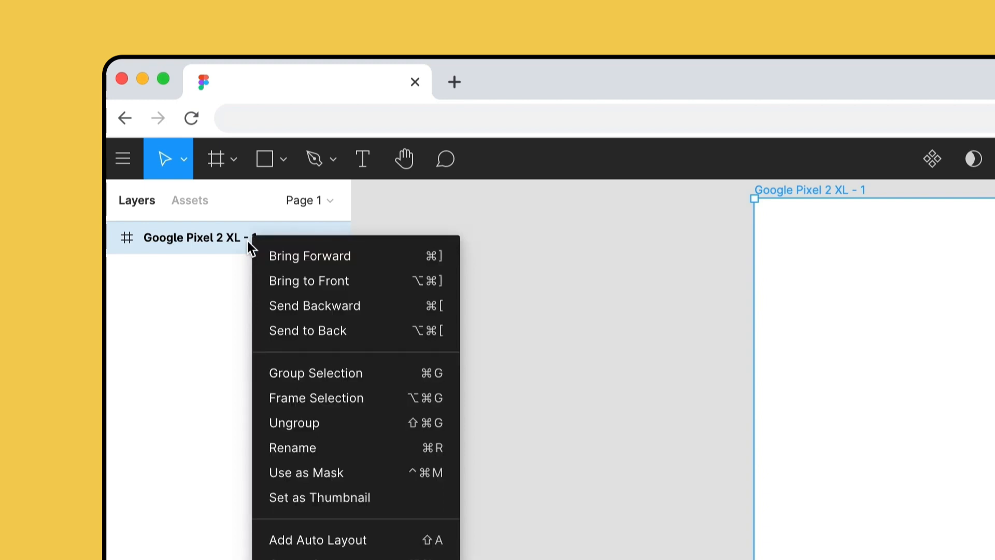
pyautogui.click(359, 449)
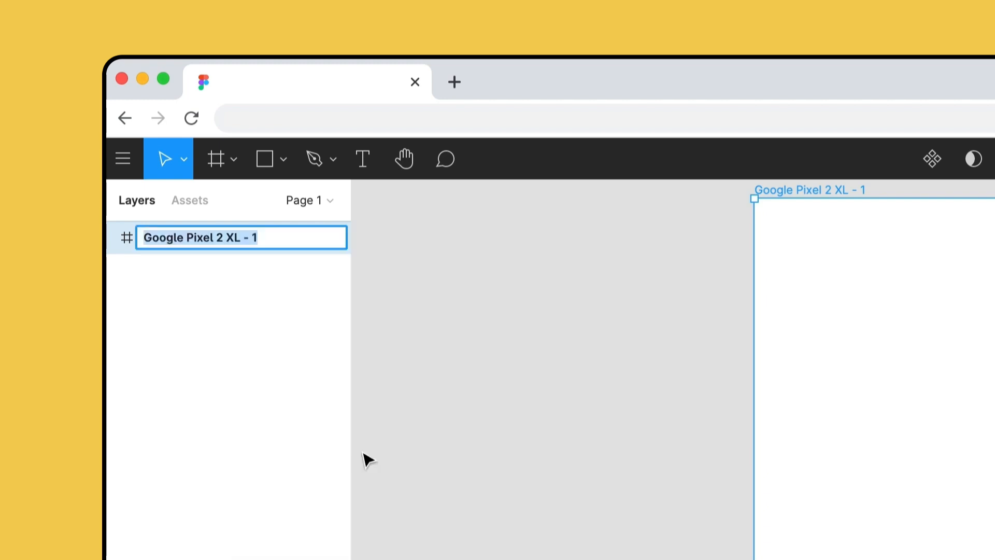
pyautogui.write('home')
pyautogui.press('Return')
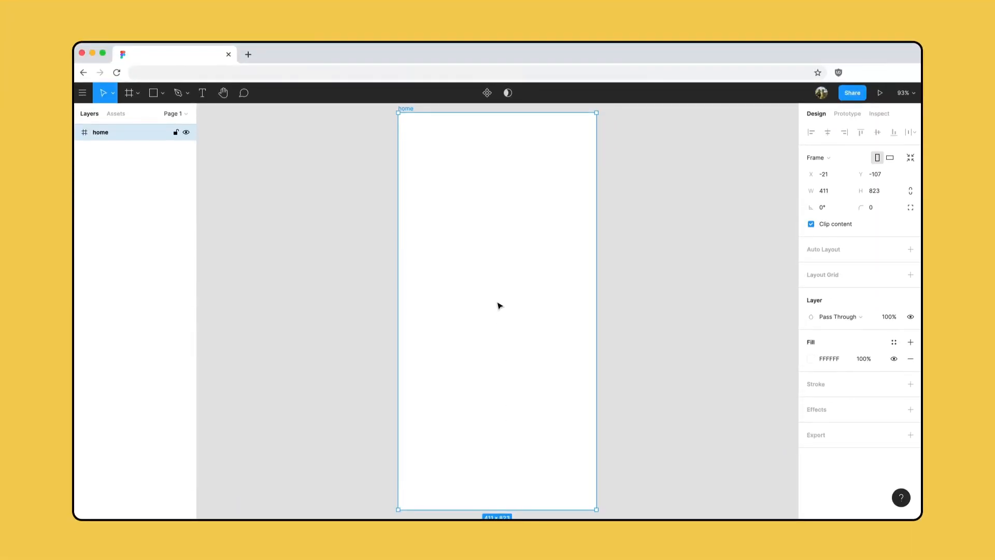
# - Pan and zoom around the home frame on the canvas, ending with the whole frame zoomed to fit
pyautogui.hscroll(5, 500, 306)
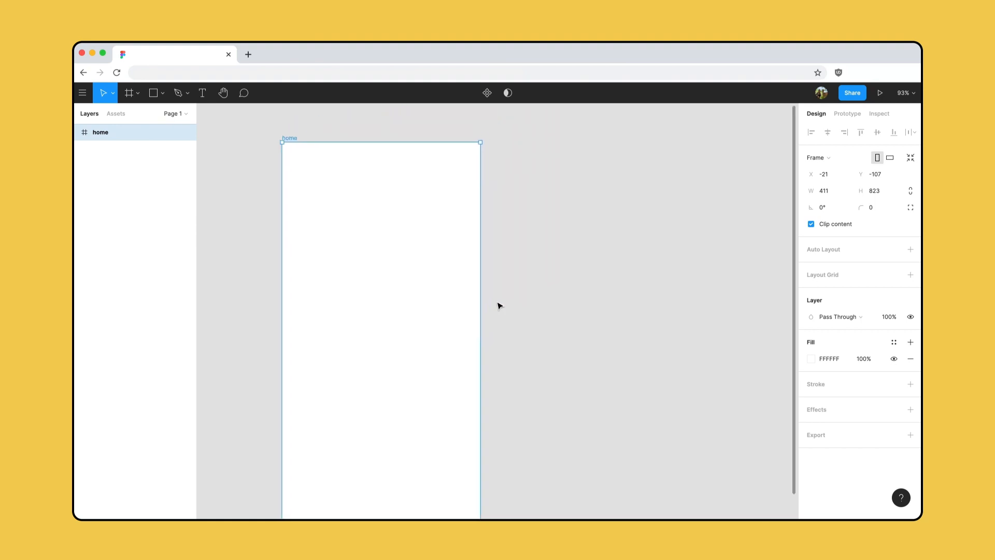
pyautogui.hscroll(-10, 500, 306)
pyautogui.press('space')
pyautogui.moveTo(496, 301); pyautogui.dragTo(354, 283)
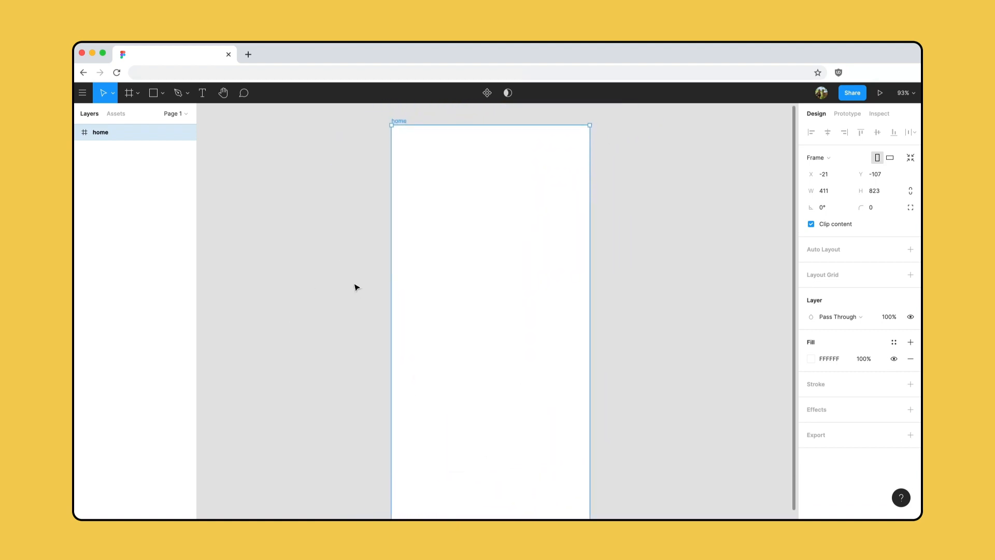
pyautogui.scroll(-10, 356, 287)
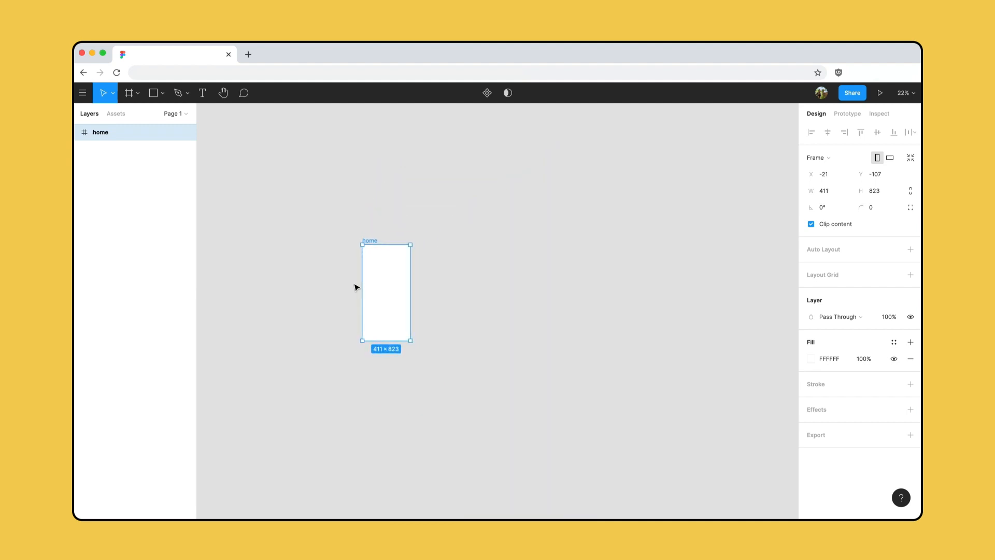
pyautogui.scroll(10, 355, 287)
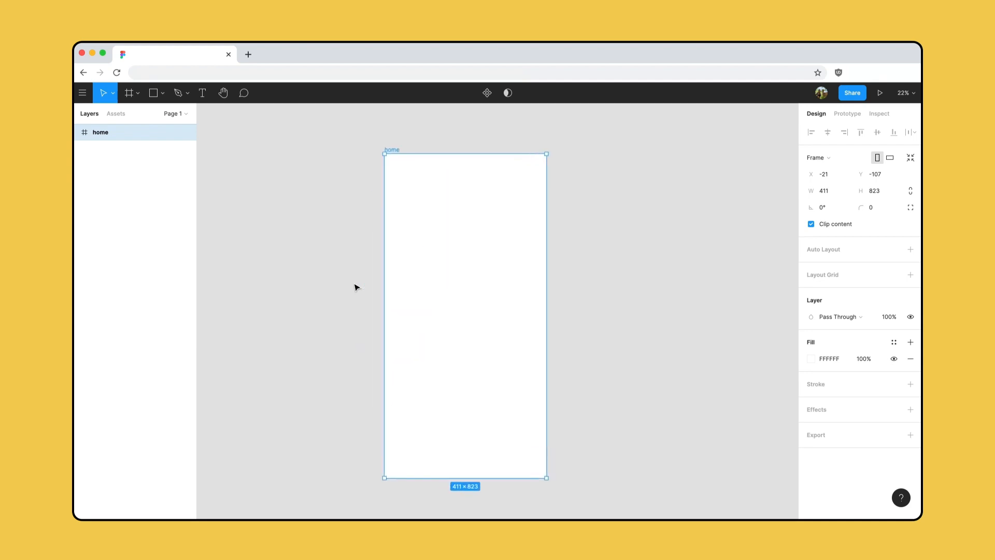
pyautogui.scroll(4, 356, 287)
pyautogui.press('super+minus')
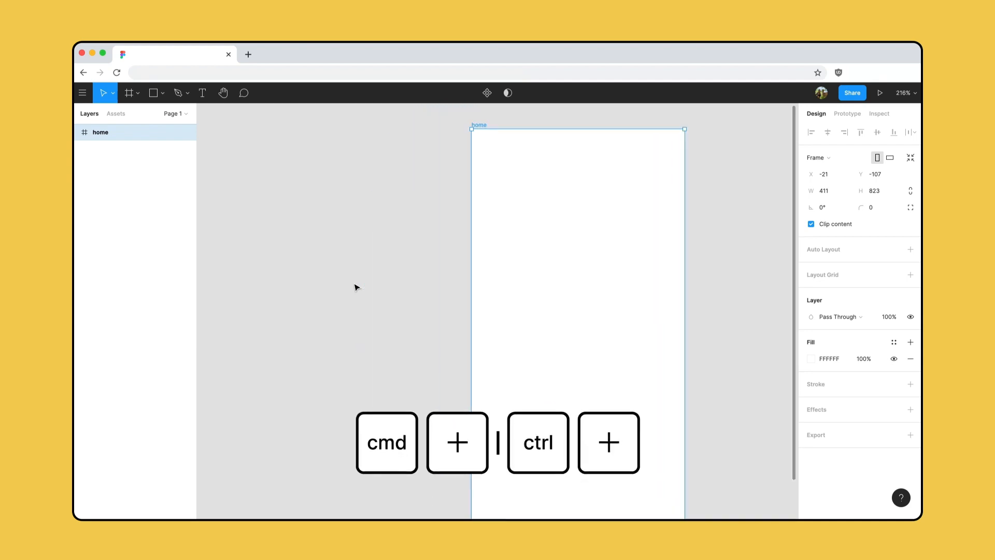
pyautogui.press('super+minus')
pyautogui.press('super+minus')
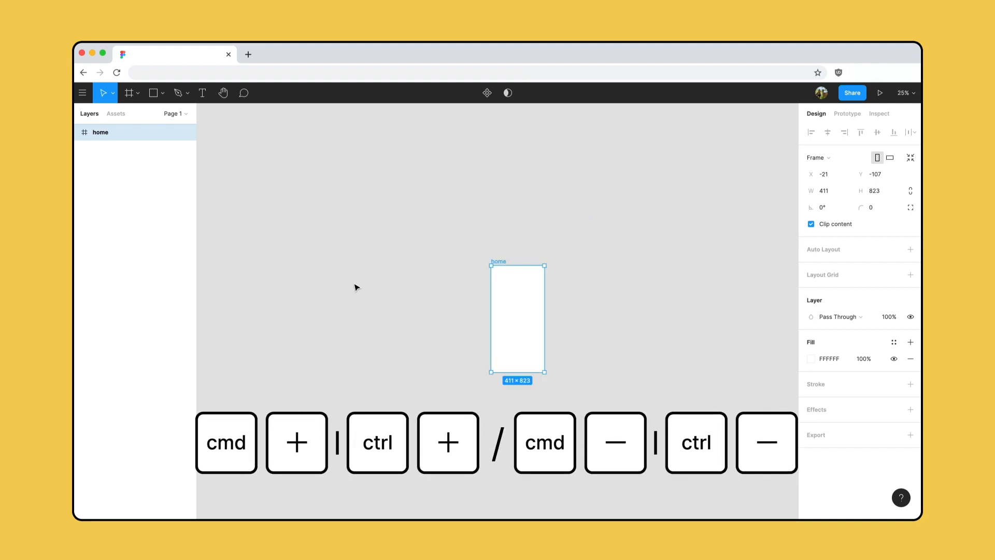
pyautogui.press('super+equal')
pyautogui.press('super+equal')
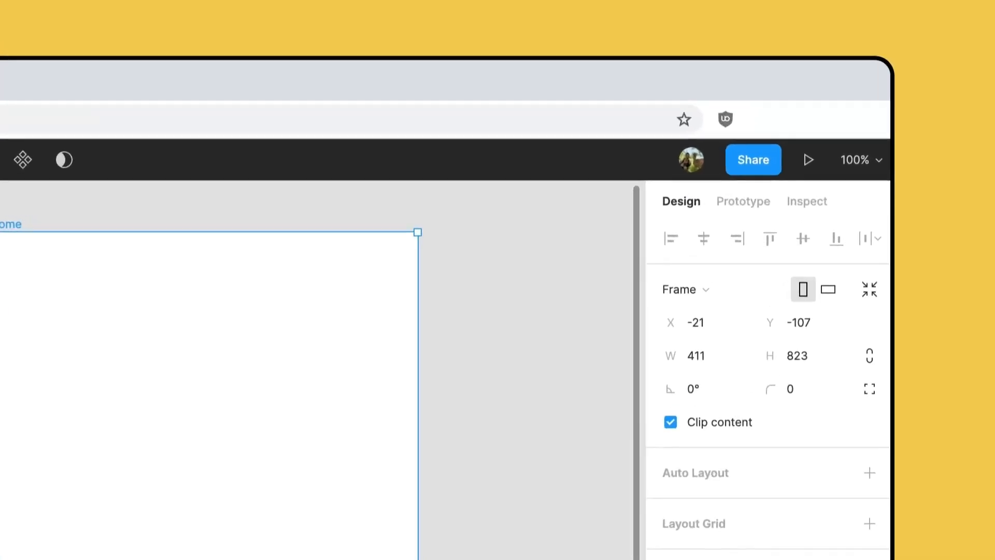
pyautogui.click(865, 166)
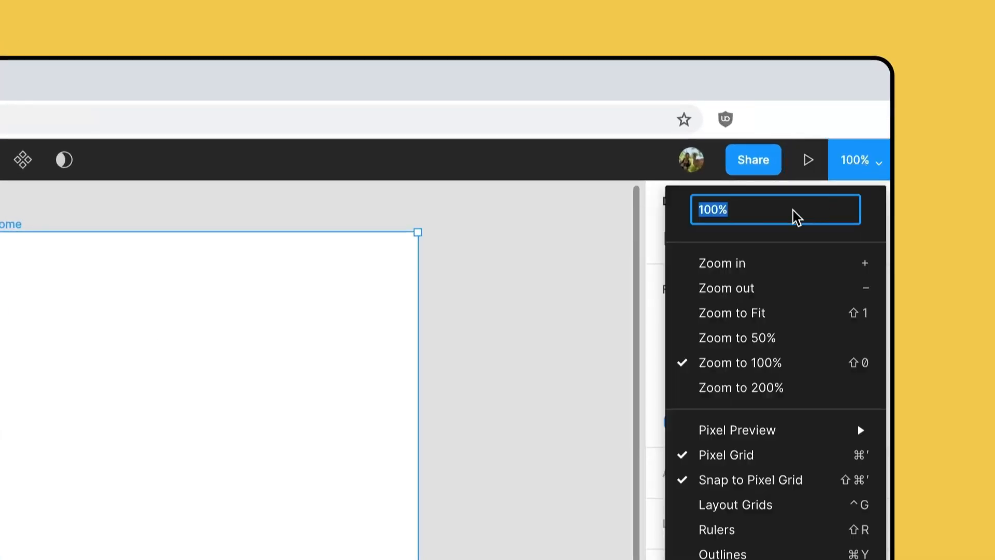
pyautogui.click(799, 315)
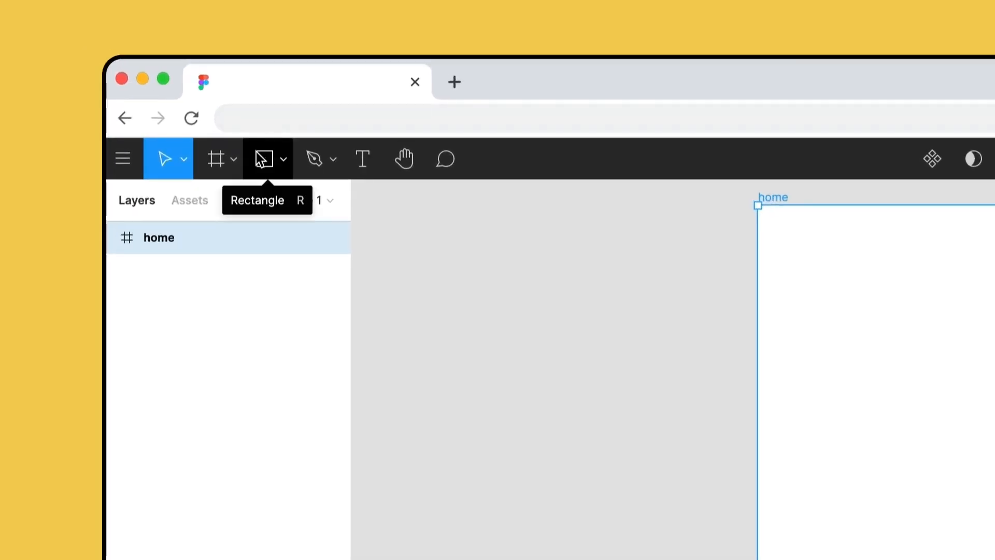
# - Draw a rectangle in the upper half of the home frame and set its size to 380 × 300
pyautogui.click(149, 90)
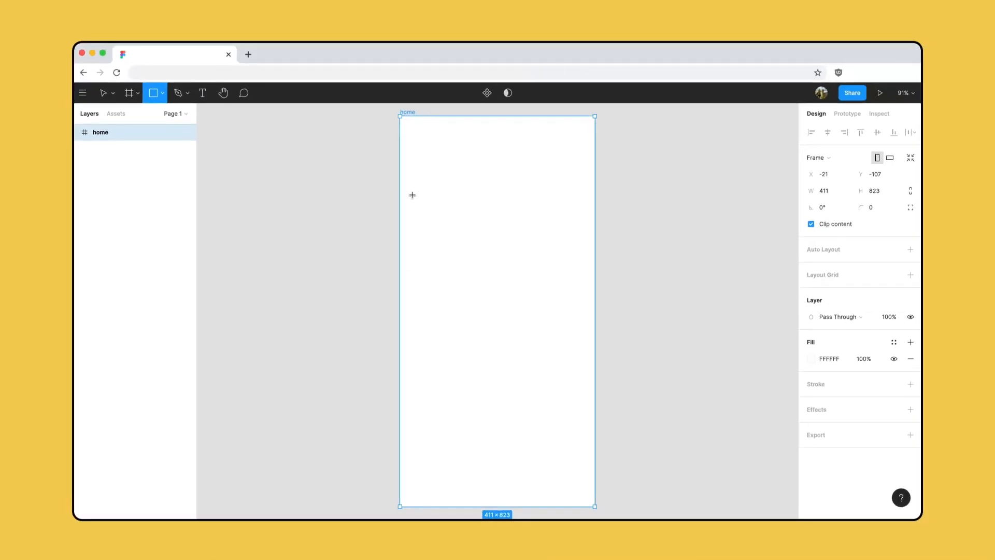
pyautogui.moveTo(412, 194); pyautogui.dragTo(576, 314)
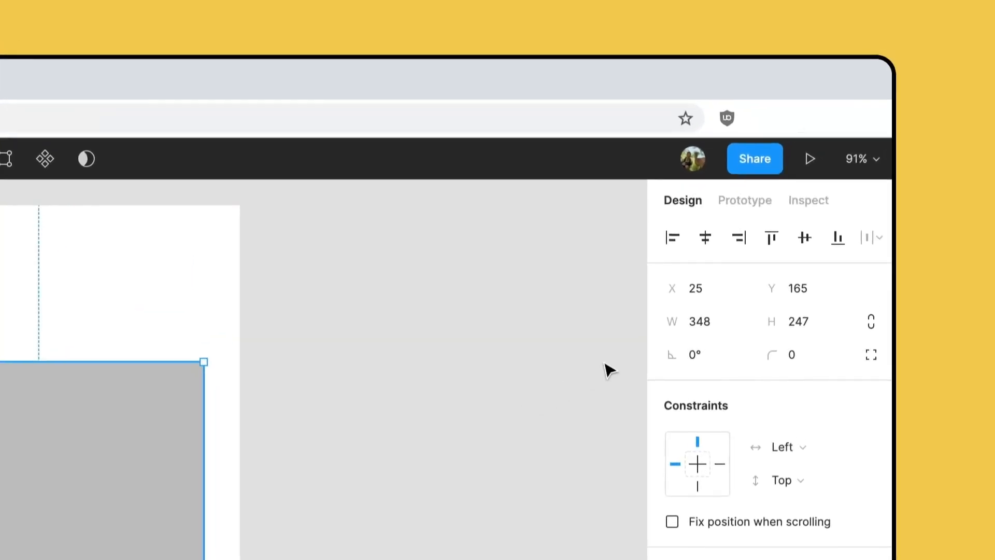
pyautogui.click(710, 320)
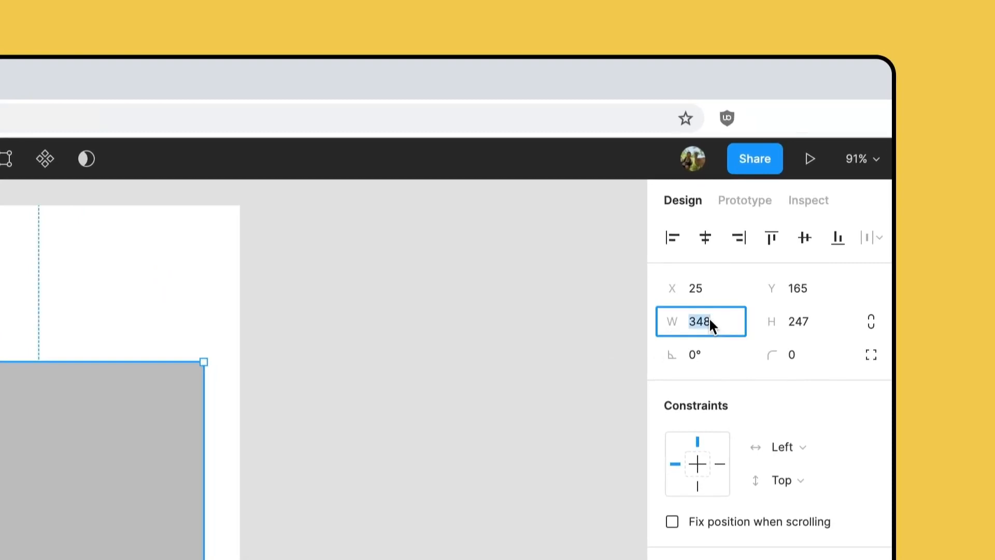
pyautogui.write('380')
pyautogui.press('Tab')
pyautogui.write('300')
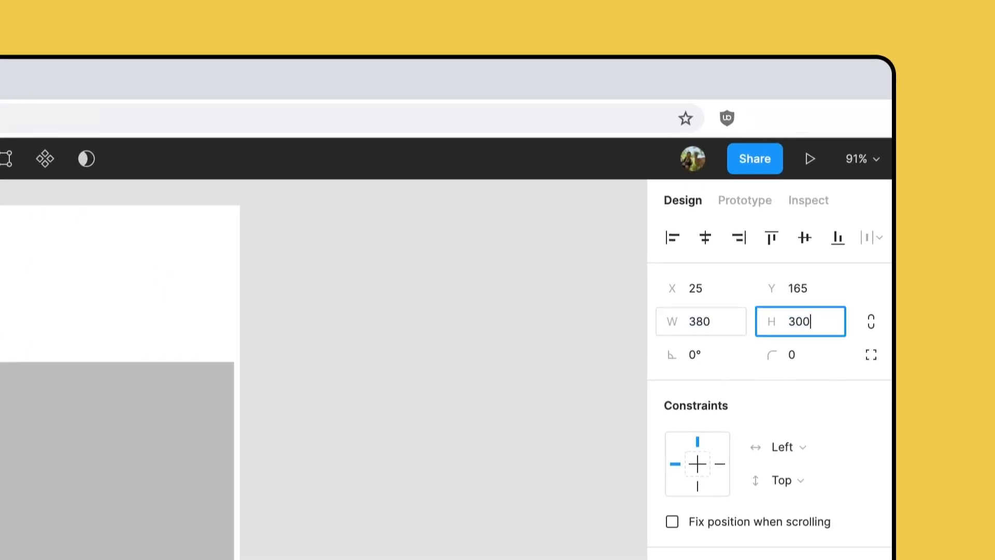
pyautogui.press('Return')
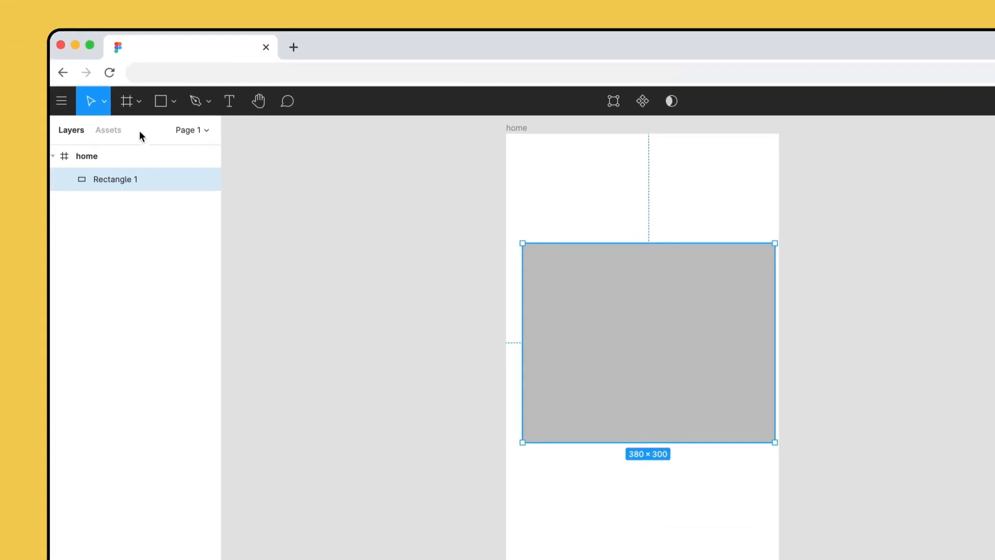
# - Move the rectangle to about X 16, Y 156 so it is centred horizontally in the home frame
pyautogui.click(129, 155)
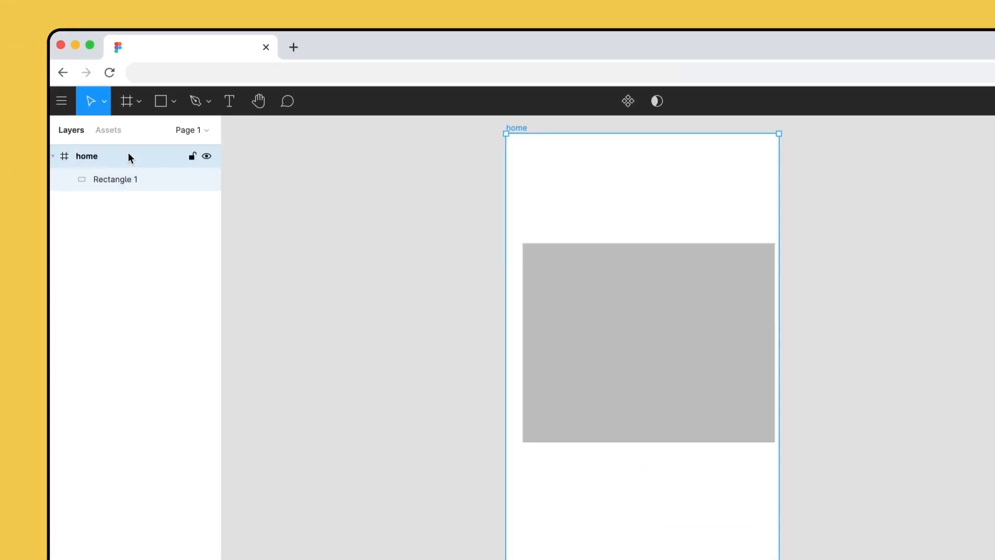
pyautogui.click(152, 176)
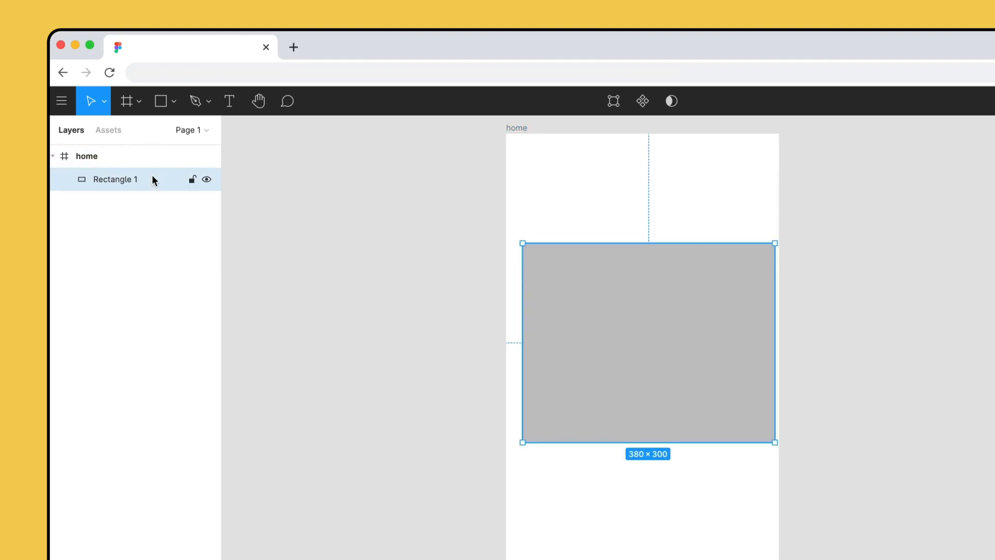
pyautogui.moveTo(637, 340)
pyautogui.moveTo(648, 338)
pyautogui.mouseDown()
pyautogui.moveTo(348, 325)
pyautogui.moveTo(645, 333)
pyautogui.mouseUp()
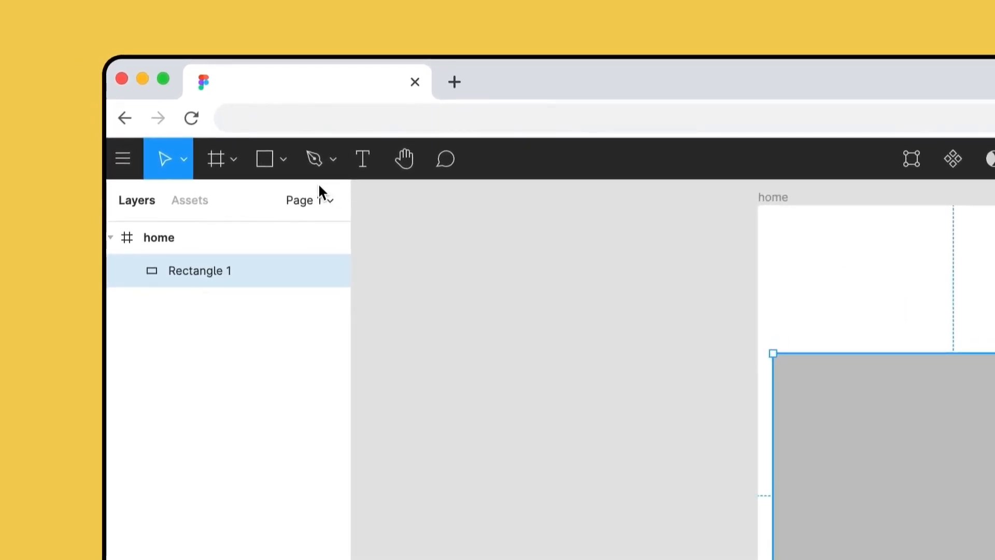
# - Draw a perfect circle about 30 × 30 in the home frame, above the rectangle's upper-left corner
pyautogui.click(284, 161)
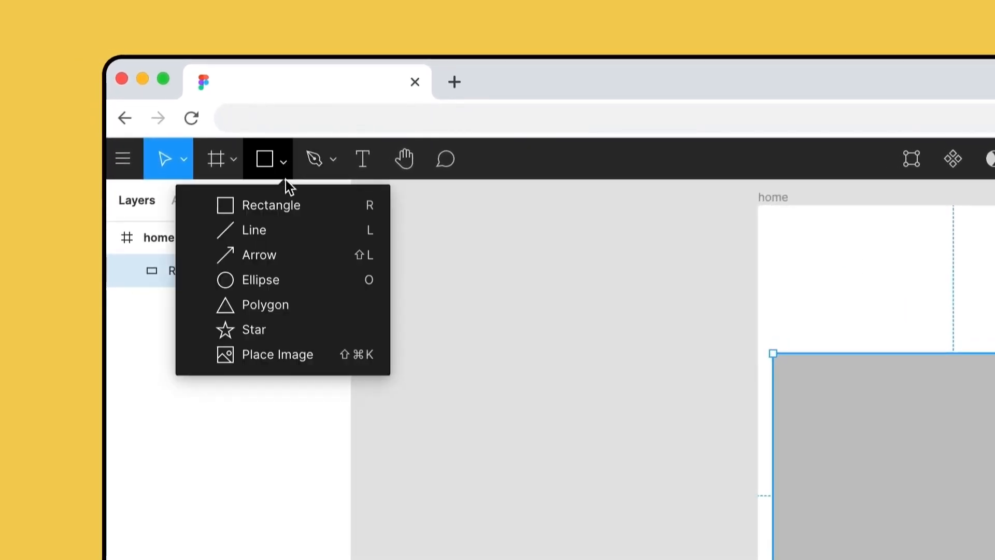
pyautogui.click(305, 278)
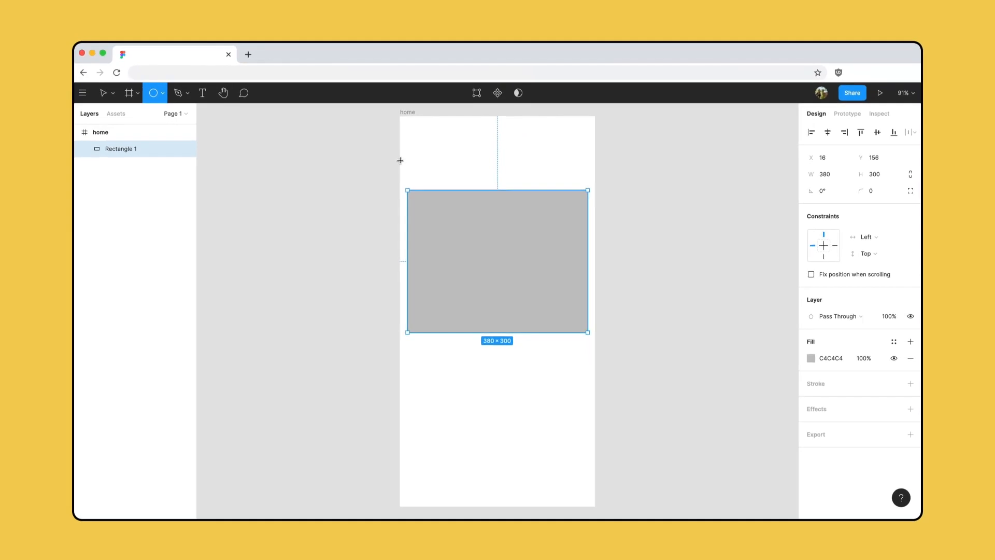
pyautogui.press('shift')
pyautogui.moveTo(416, 158); pyautogui.dragTo(424, 165)
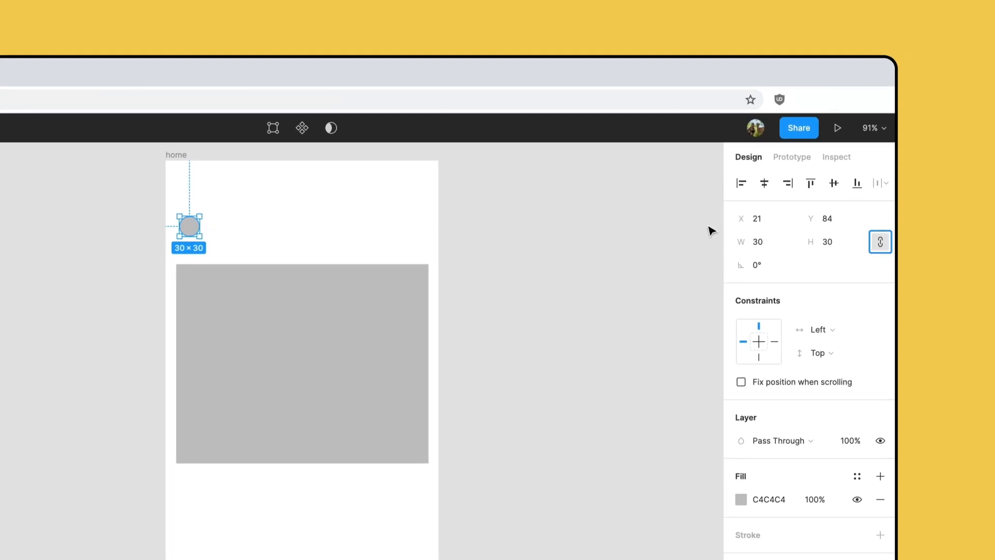
# - Set the circle's width to 28 and step it back up to 30
pyautogui.click(766, 236)
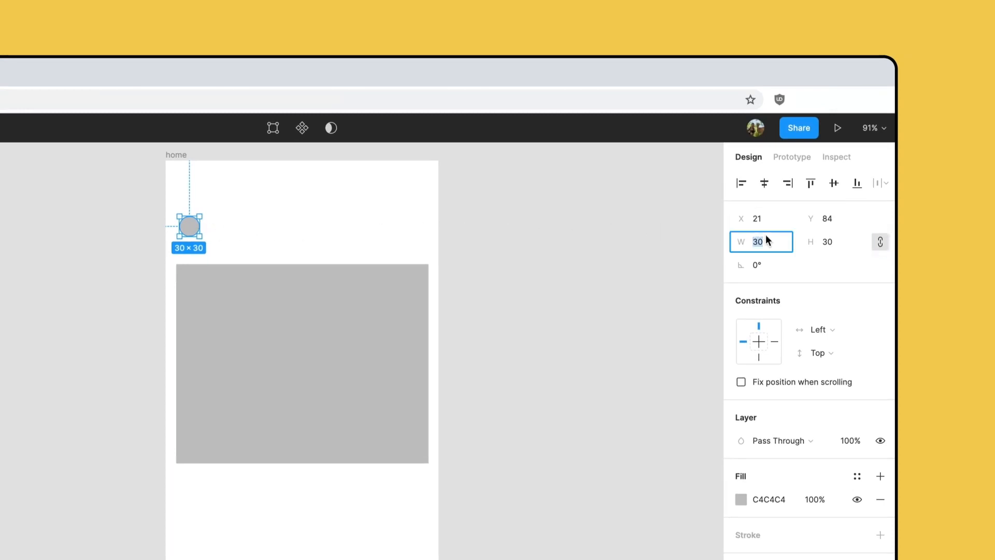
pyautogui.write('28')
pyautogui.press('Return')
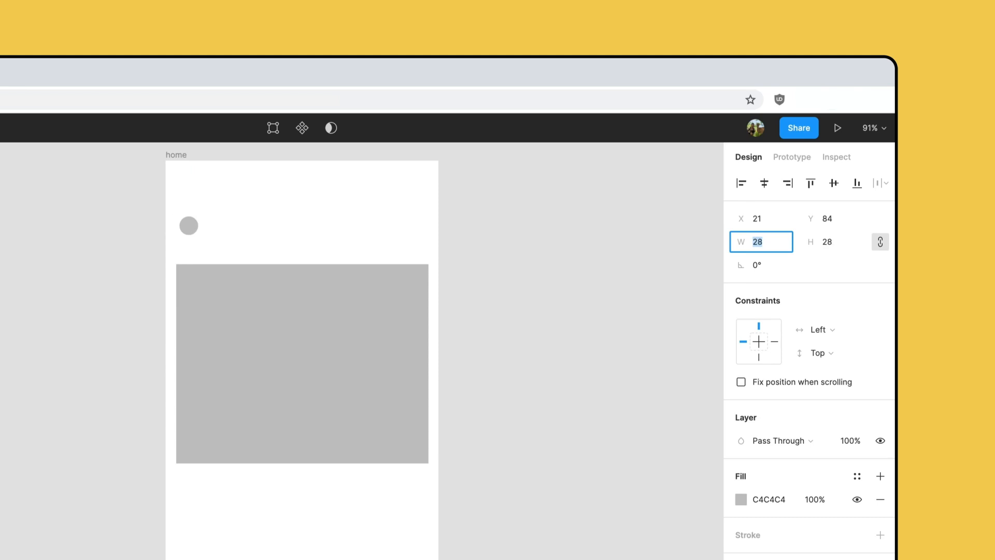
pyautogui.press('Up')
pyautogui.press('Up')
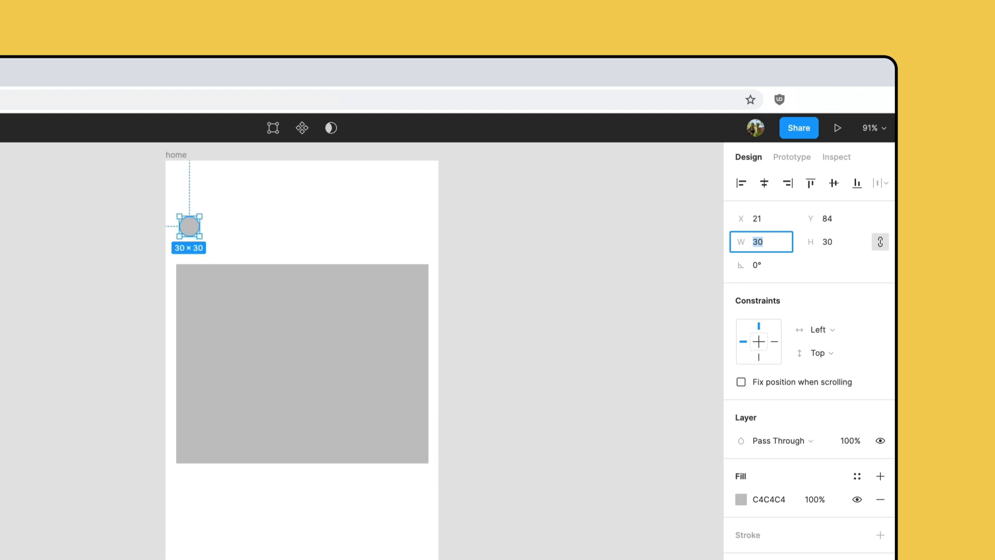
# - Enlarge the circle to 40 × 40 by adding 10 to its width value
pyautogui.press('Right')
pyautogui.write('+10')
pyautogui.press('Return')
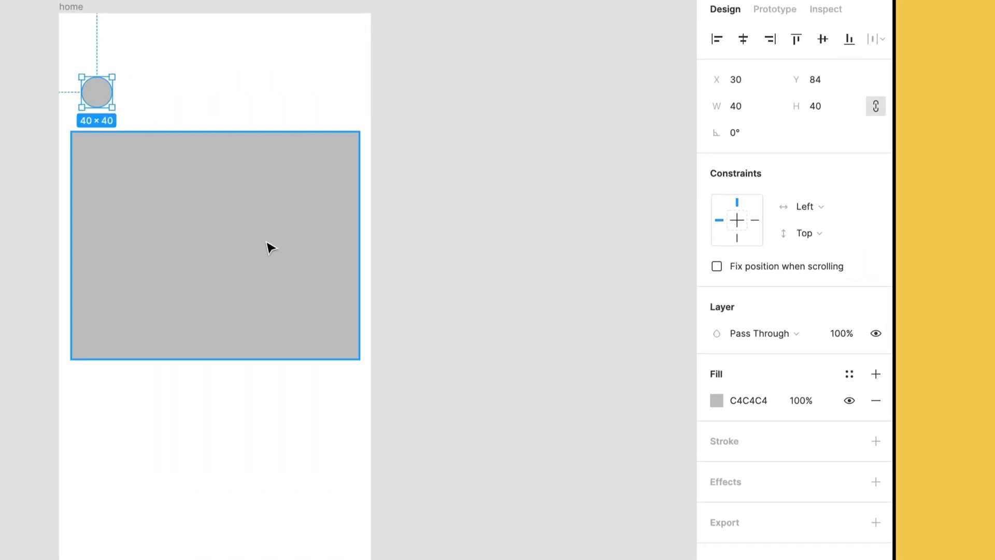
# - Select the rectangle together with the circle and set their fill colour to FBD157
pyautogui.keyDown('shift'); pyautogui.click(270, 247); pyautogui.keyUp('shift')
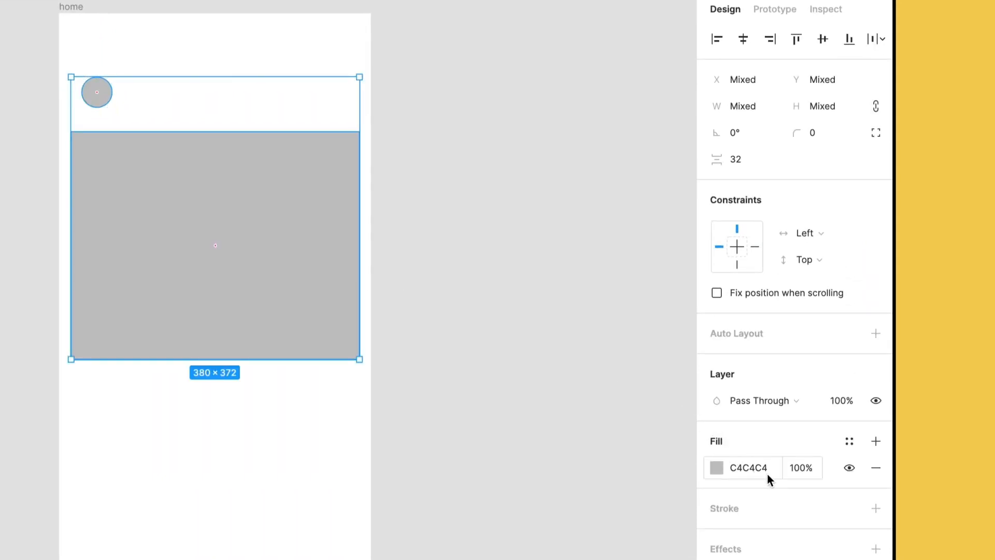
pyautogui.click(767, 473)
pyautogui.write('FBD157')
pyautogui.press('Return')
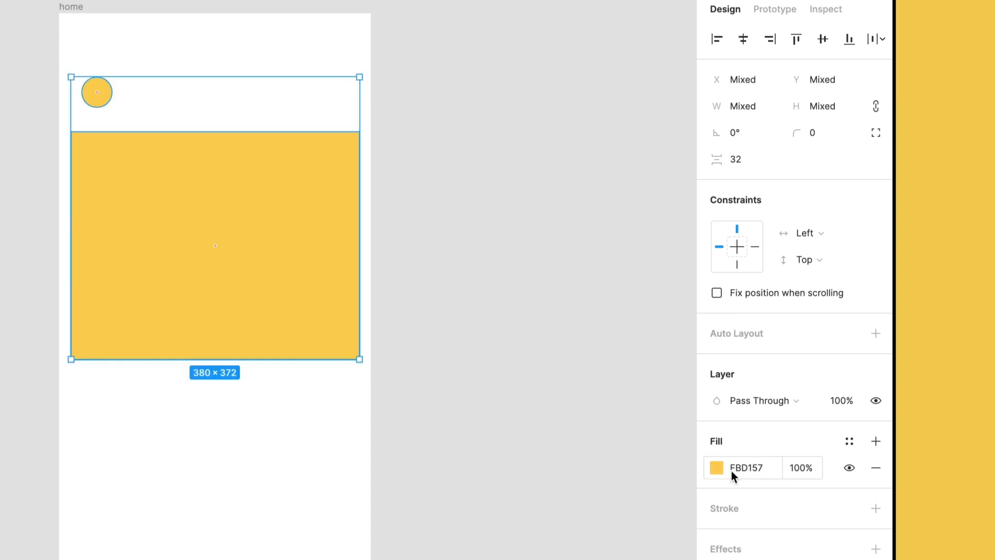
# - Darken the fill of both shapes to F4BC18 in the colour picker and view the available fill types
pyautogui.click(718, 469)
pyautogui.moveTo(683, 312); pyautogui.dragTo(679, 343)
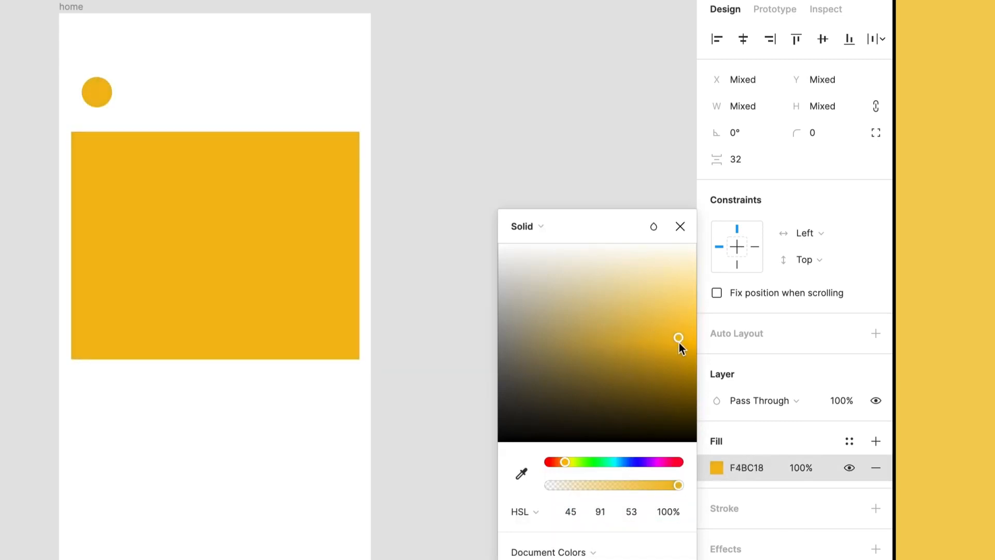
pyautogui.click(543, 231)
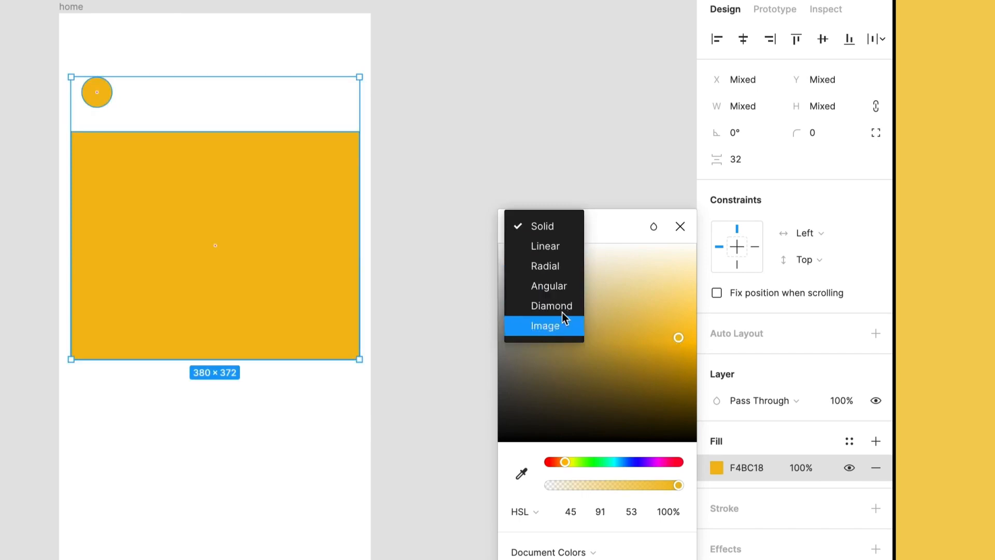
pyautogui.click(680, 227)
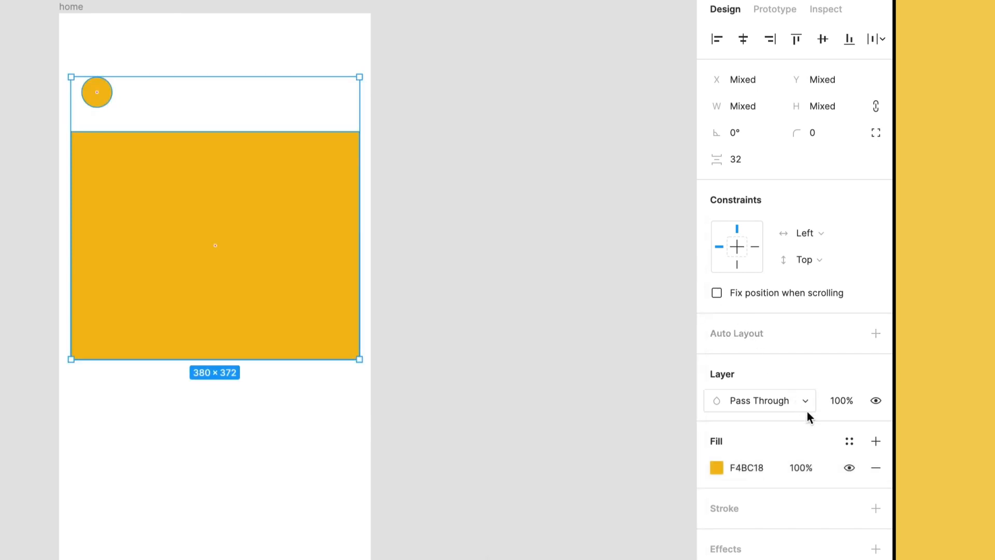
# - Remove the fill from both the circle and the rectangle
pyautogui.click(878, 469)
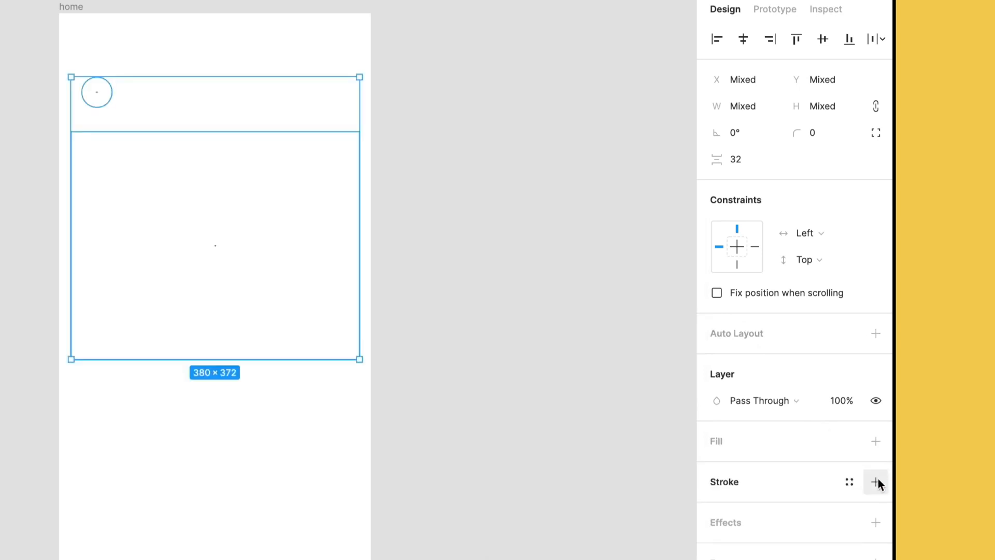
# - Add a black 1-pixel stroke to both the circle and the rectangle and align their left edges
pyautogui.click(876, 486)
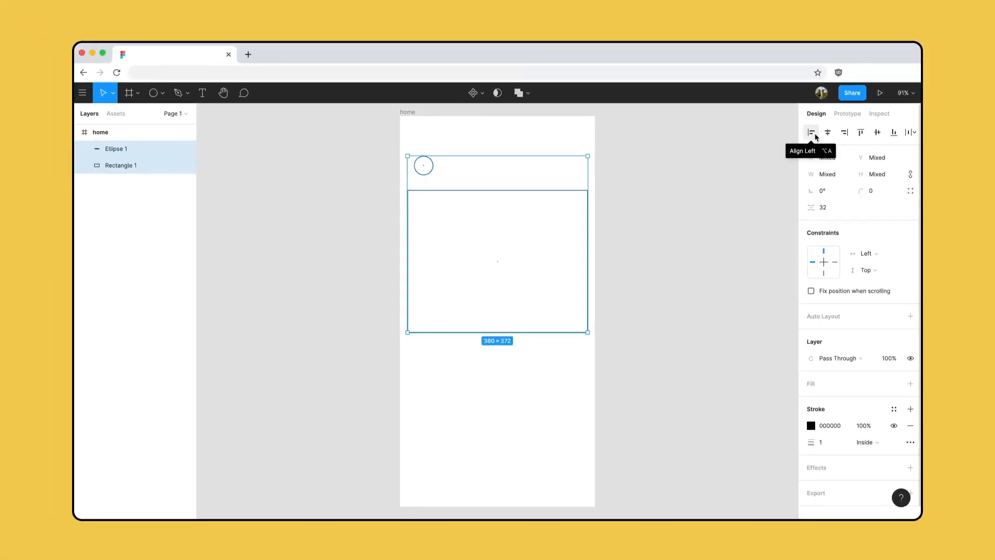
pyautogui.click(814, 135)
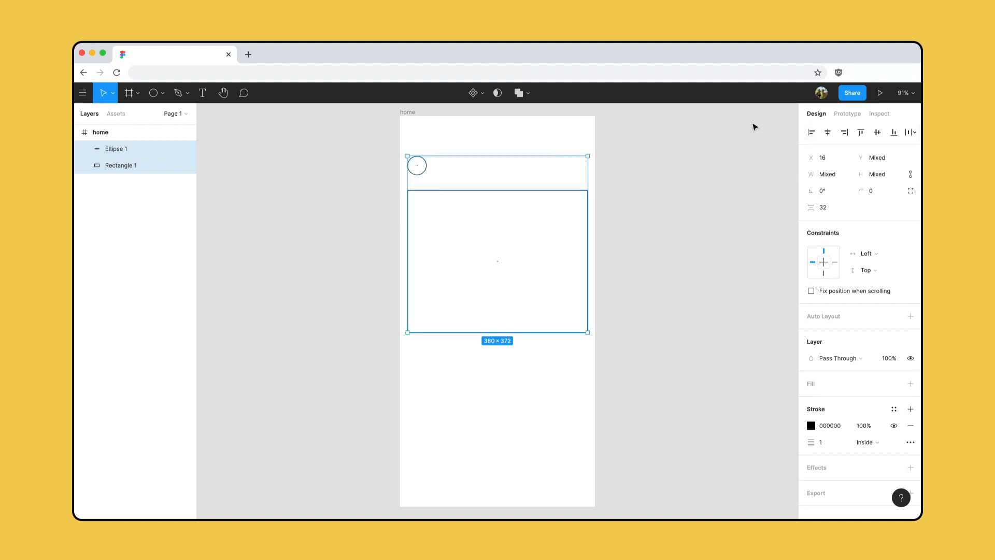
# - Add the text label "Name" just to the right of the circle
pyautogui.click(202, 93)
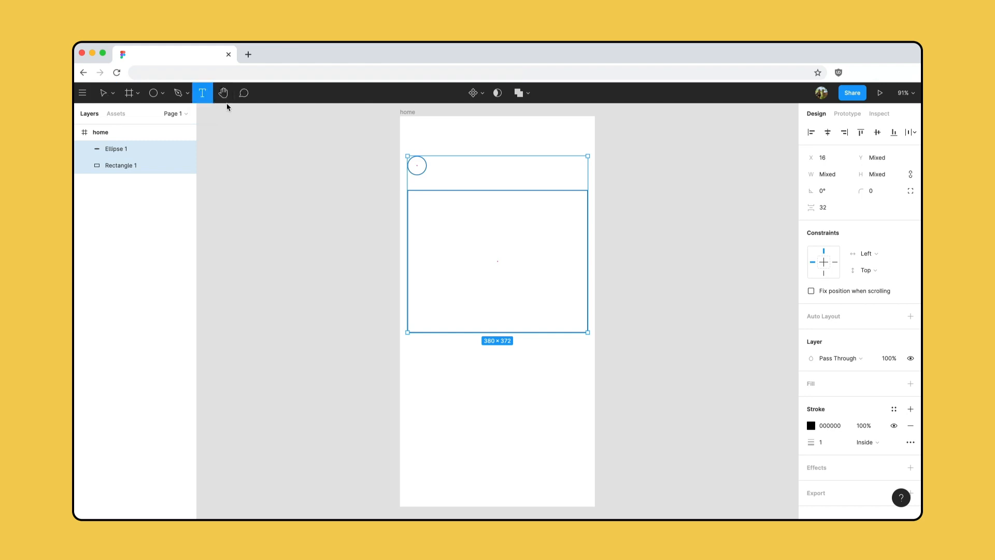
pyautogui.click(433, 167)
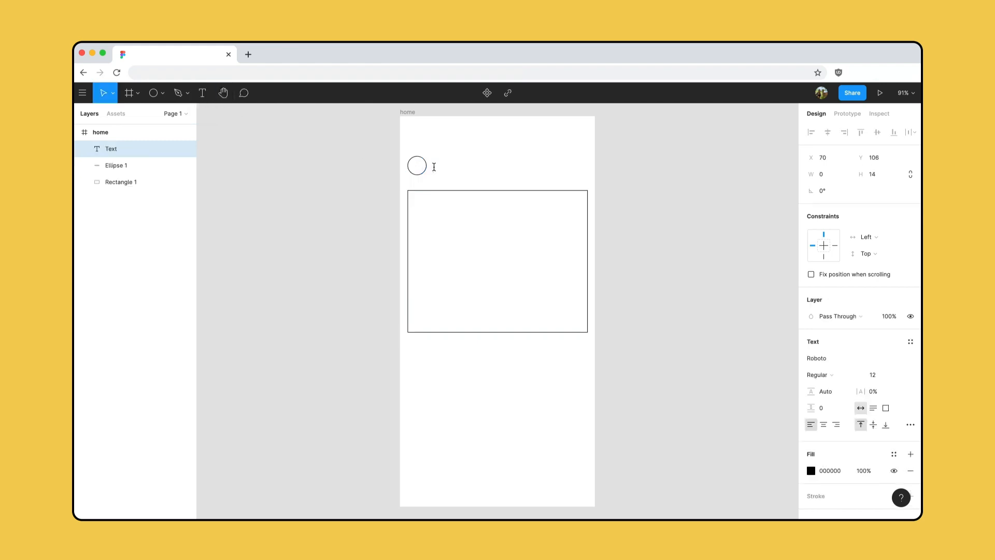
pyautogui.write('Name')
pyautogui.press('Escape')
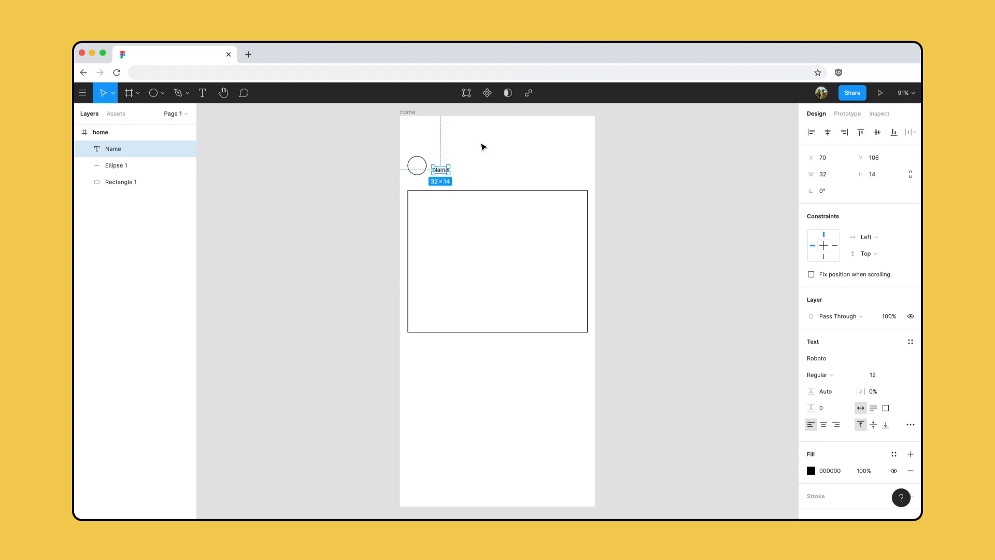
pyautogui.press('Escape')
# - Align the circle and the Name label on their vertical centres and nudge both down closer to the large rectangle
pyautogui.moveTo(482, 147); pyautogui.dragTo(403, 188)
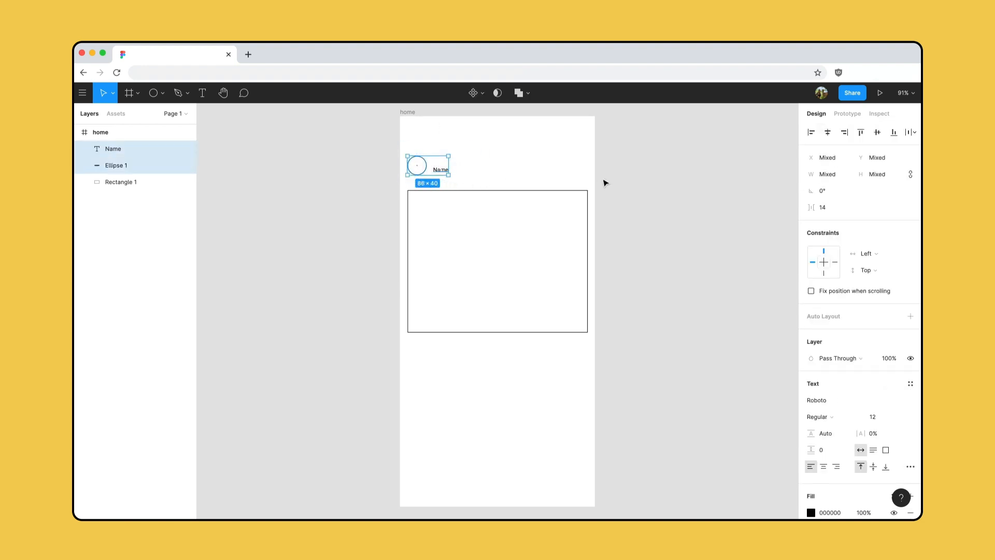
pyautogui.click(877, 138)
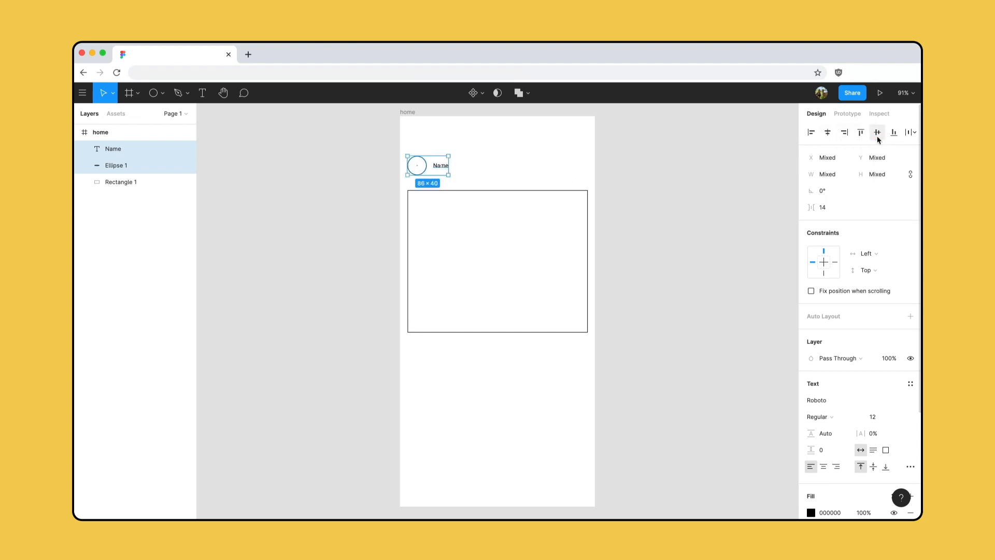
pyautogui.press('Down')
pyautogui.press('Down')
pyautogui.press('Down')
pyautogui.press('Down')
pyautogui.press('Down')
pyautogui.press('Down')
pyautogui.press('Down')
pyautogui.press('Down')
pyautogui.press('Down')
pyautogui.press('Down')
pyautogui.press('Down')
pyautogui.press('Down')
pyautogui.press('Down')
pyautogui.press('Down')
pyautogui.press('Down')
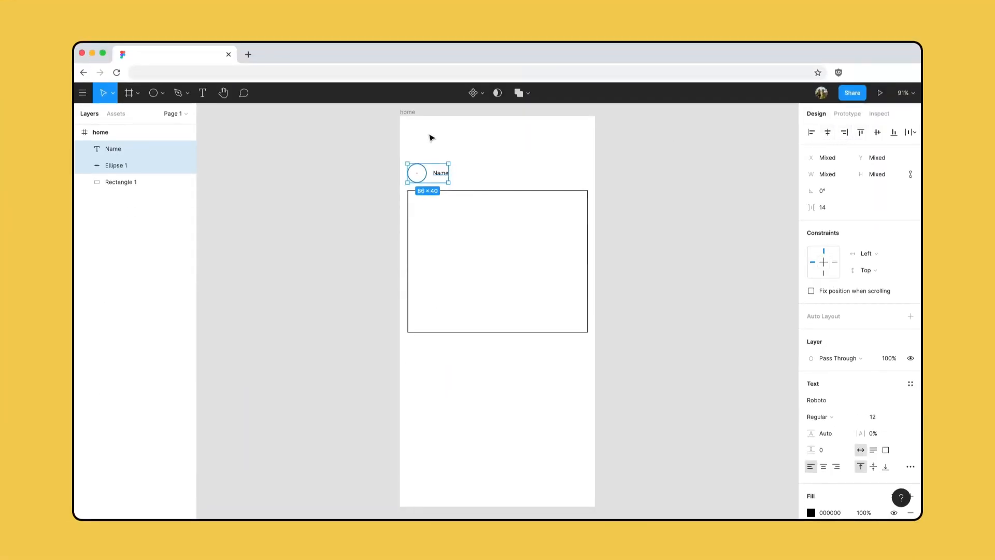
# - Draw a square below the large rectangle's left corner and set its size to 32 × 32
pyautogui.click(165, 94)
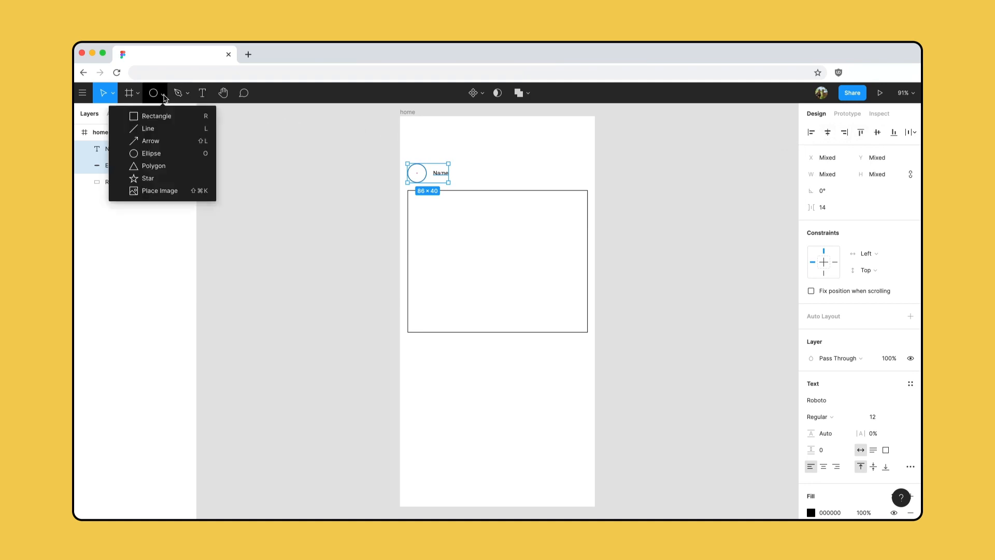
pyautogui.press('r')
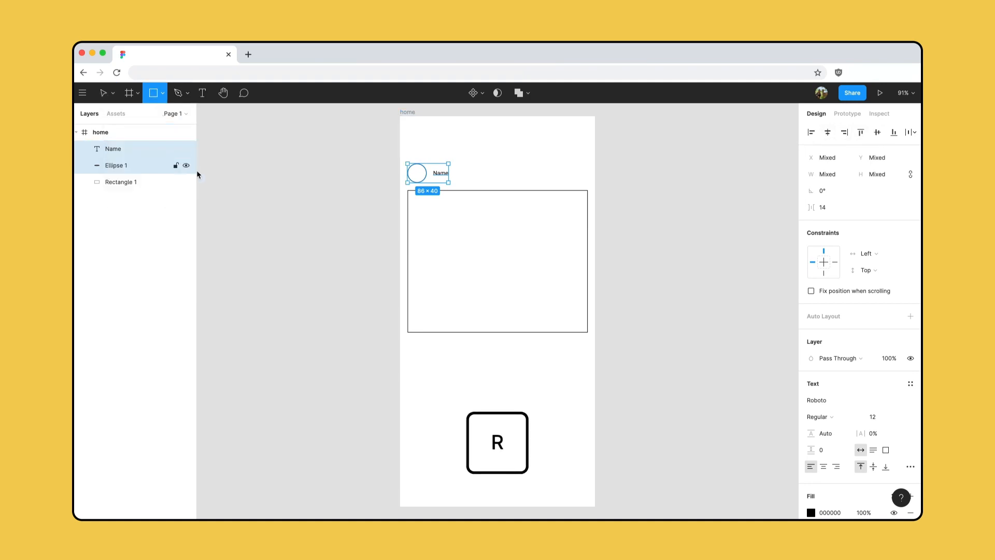
pyautogui.moveTo(411, 341); pyautogui.dragTo(425, 349)
pyautogui.press('shift')
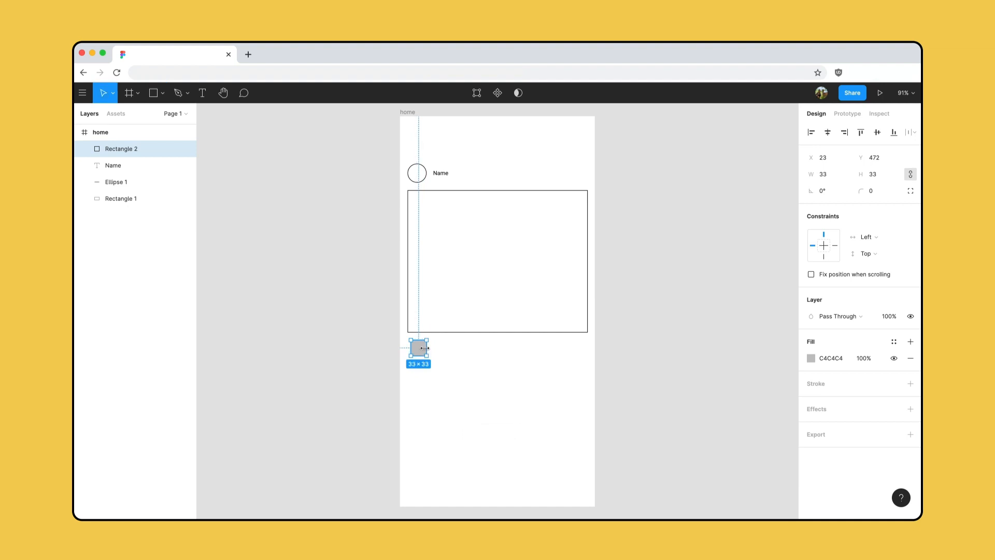
pyautogui.click(831, 176)
pyautogui.doubleClick(831, 177)
pyautogui.write('32')
pyautogui.press('Return')
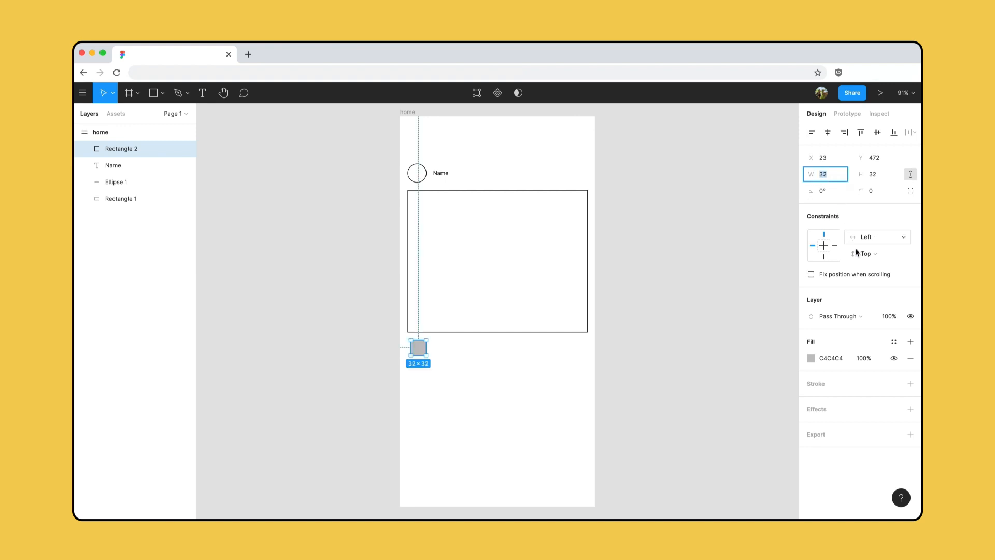
# - Replace the small square's fill with a black 1-pixel stroke and duplicate it twice to make a row of three
pyautogui.click(909, 359)
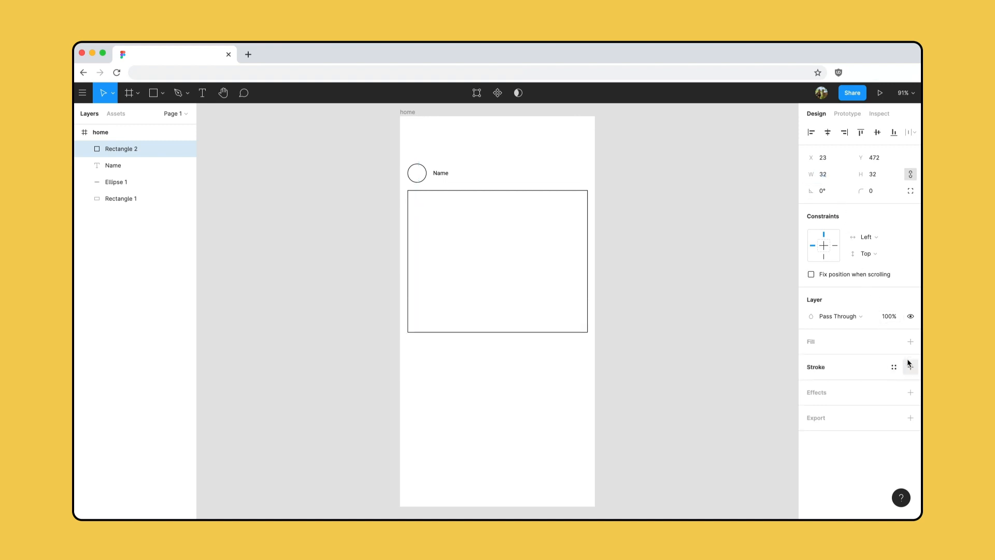
pyautogui.click(910, 367)
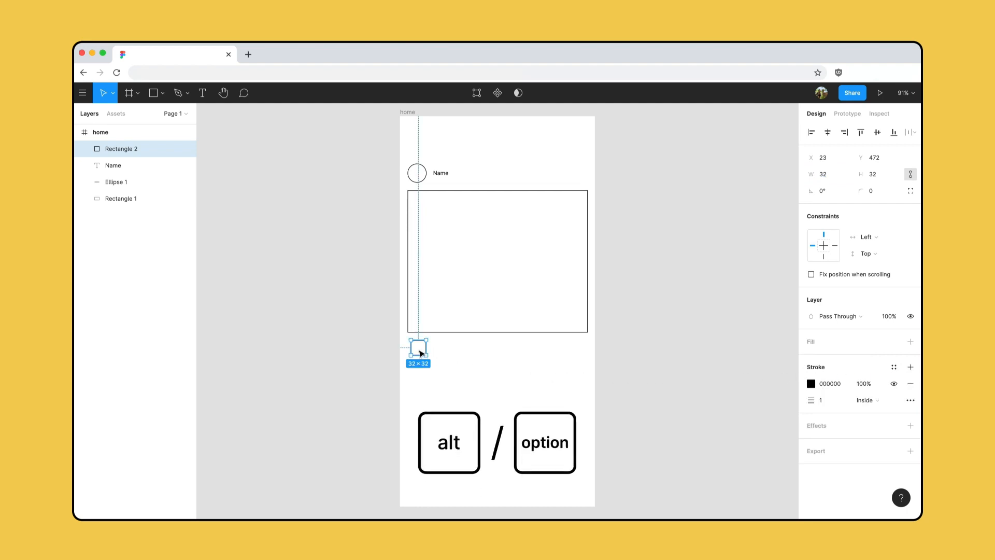
pyautogui.moveTo(421, 354); pyautogui.dragTo(441, 353)
pyautogui.hotkey('ctrl', 'd')
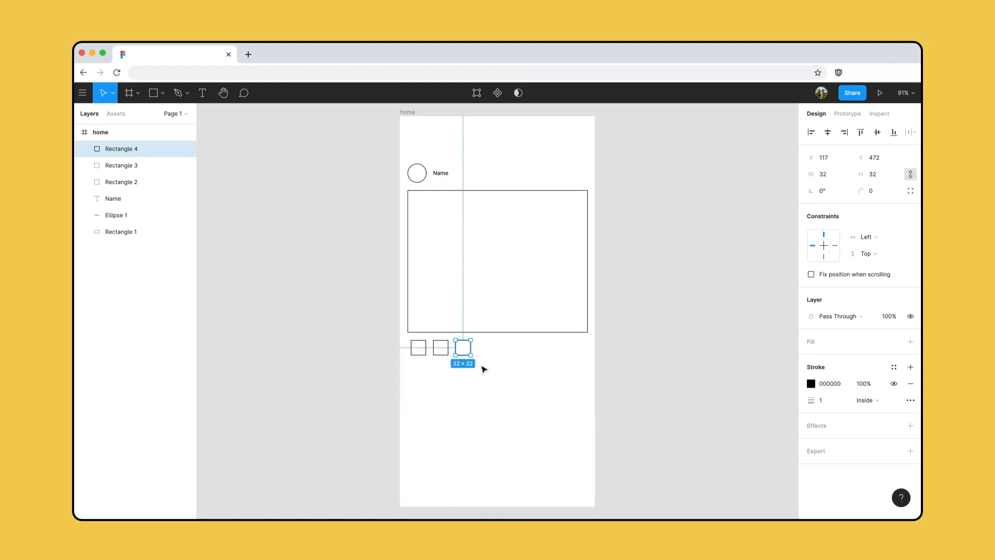
# - Select the three small squares and set the horizontal spacing between them to 10
pyautogui.click(483, 368)
pyautogui.moveTo(484, 368); pyautogui.dragTo(412, 342)
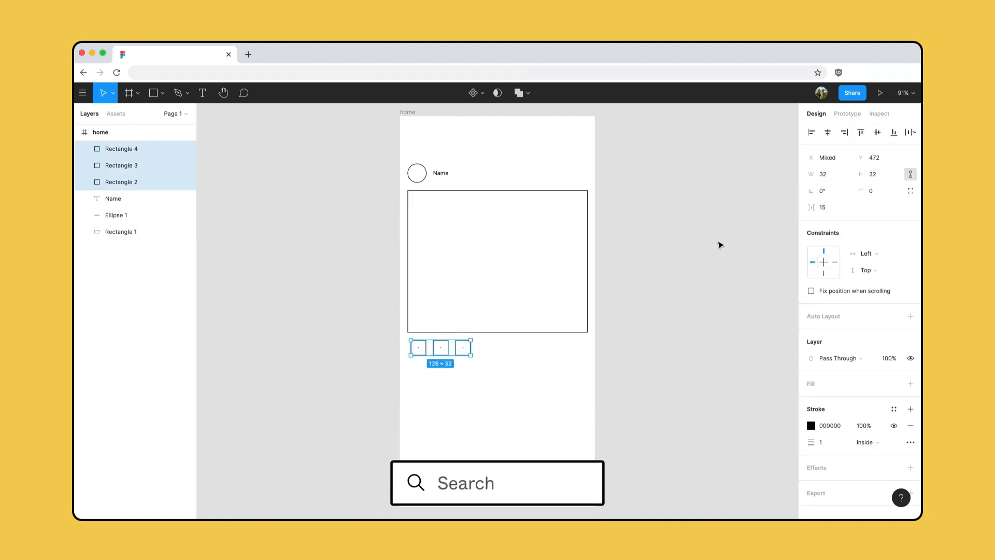
pyautogui.click(828, 207)
pyautogui.write('10')
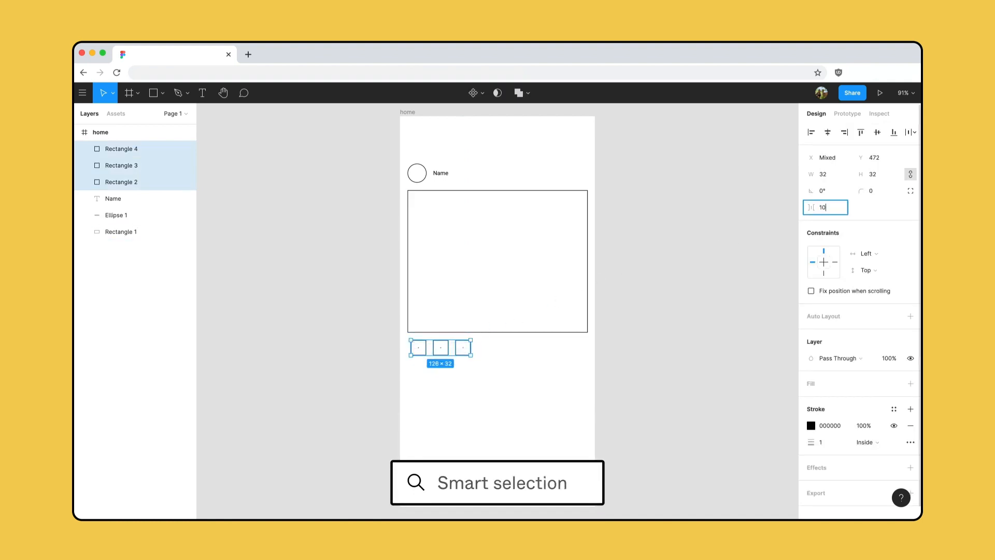
pyautogui.press('Return')
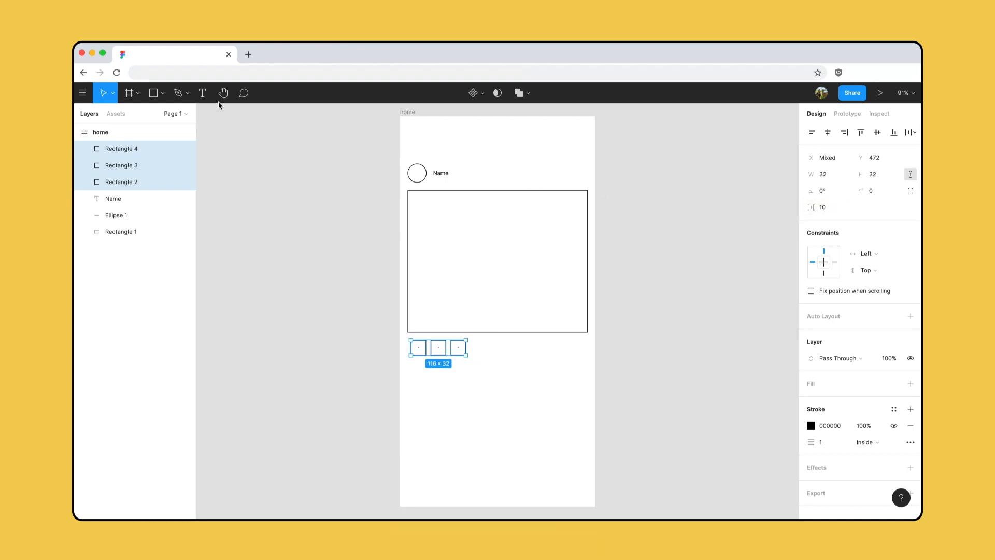
# - Add the text "Description for post" below the row of small squares
pyautogui.click(202, 94)
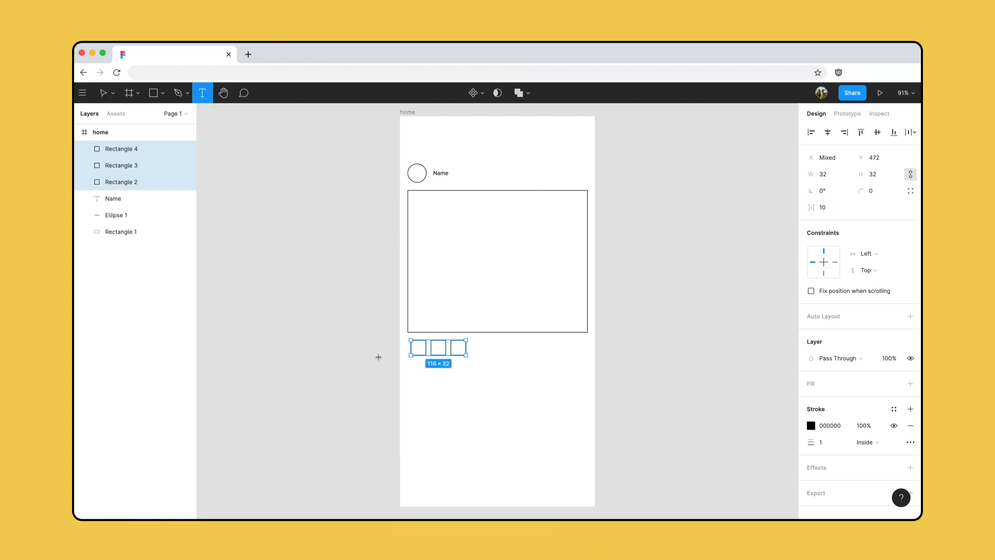
pyautogui.click(410, 366)
pyautogui.write('Description for post')
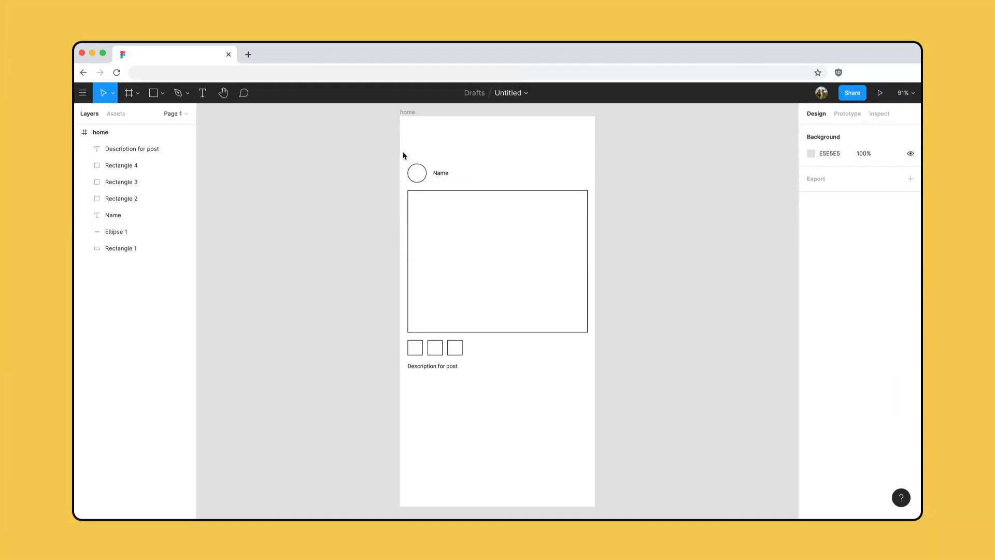
# - Group all the post's shapes and text and move the group up slightly to Y 93
pyautogui.moveTo(402, 151)
pyautogui.mouseDown()
pyautogui.moveTo(539, 335)
pyautogui.moveTo(595, 386)
pyautogui.mouseUp()
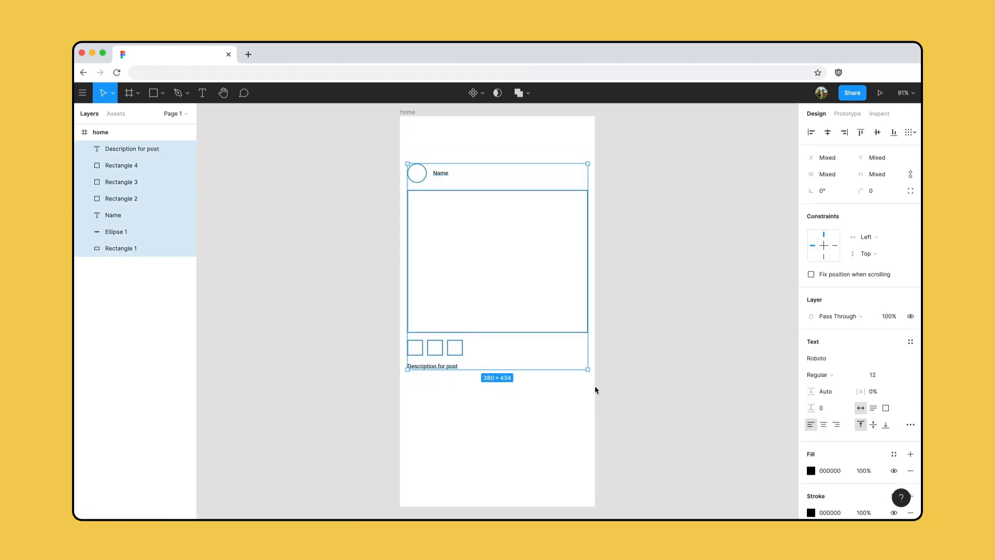
pyautogui.press('super+g')
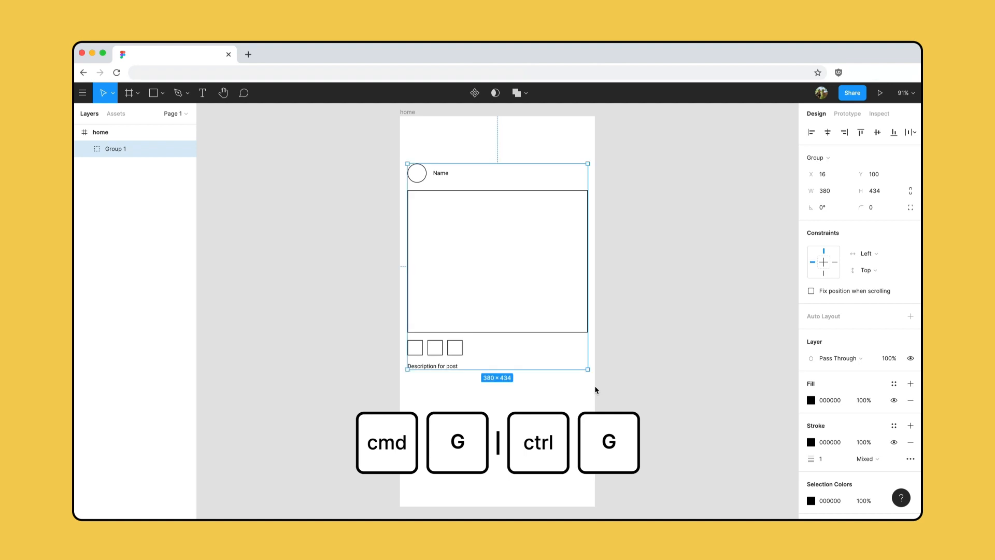
pyautogui.moveTo(493, 295)
pyautogui.mouseDown()
pyautogui.moveTo(494, 330)
pyautogui.moveTo(480, 283)
pyautogui.moveTo(500, 287)
pyautogui.moveTo(493, 290)
pyautogui.mouseUp()
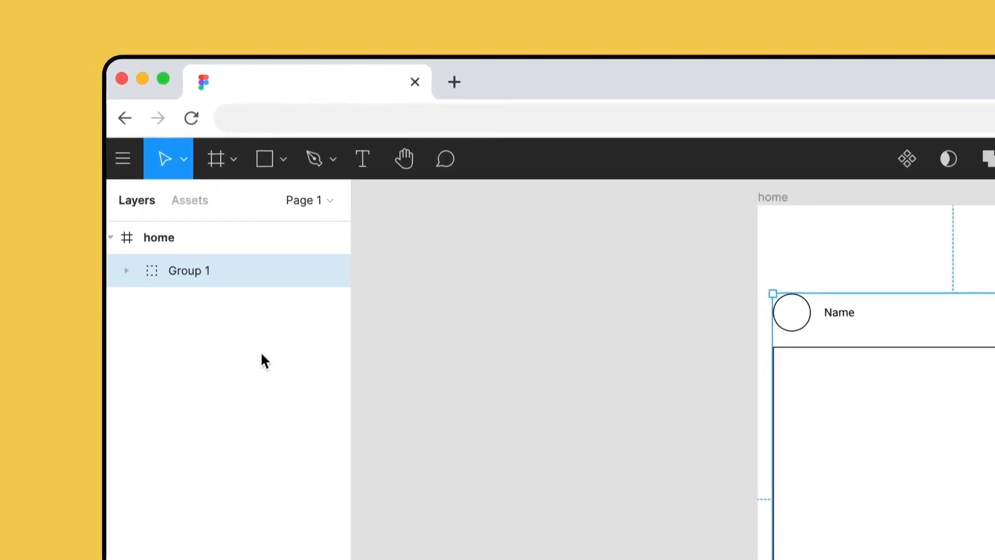
# - Expand the post group in the layer list and convert it from a group to a frame
pyautogui.click(126, 270)
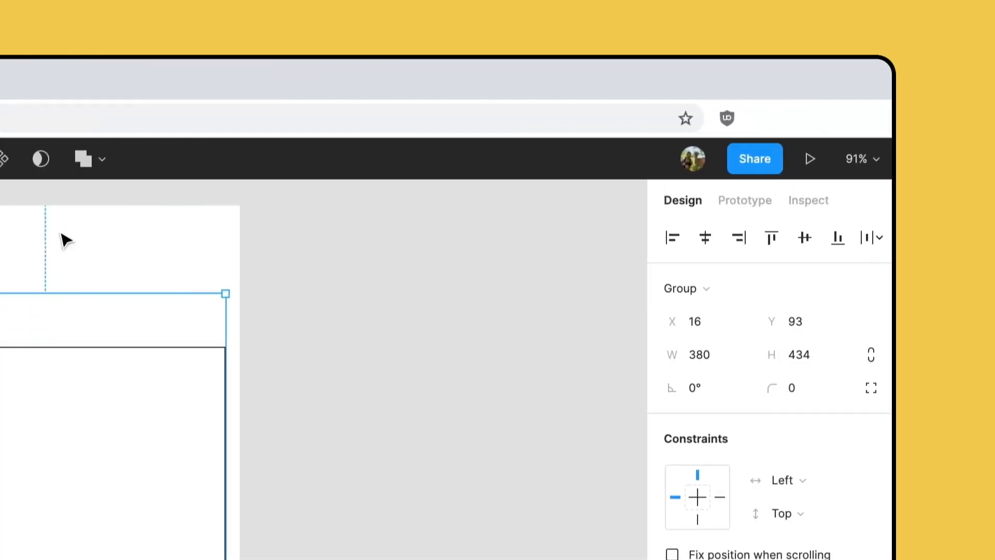
pyautogui.click(719, 289)
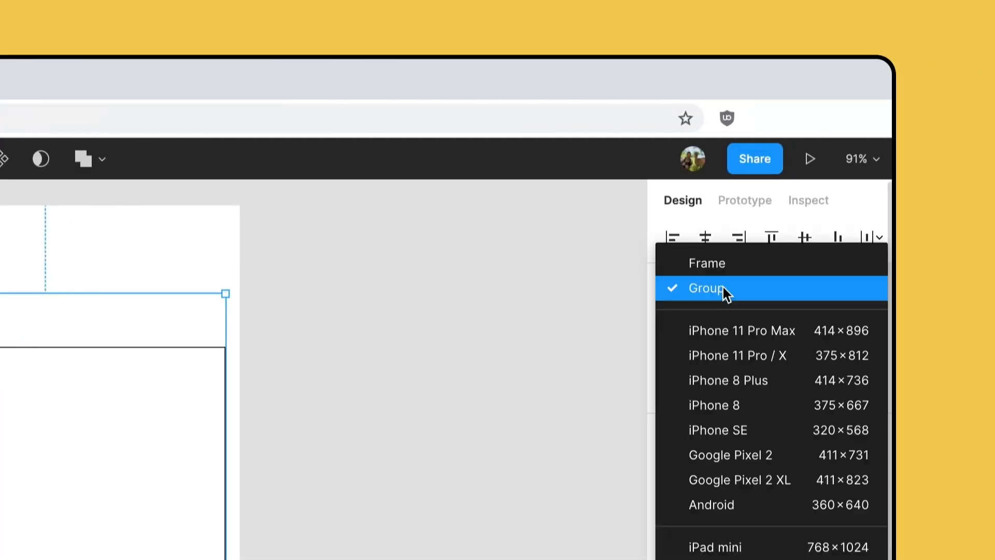
pyautogui.click(746, 267)
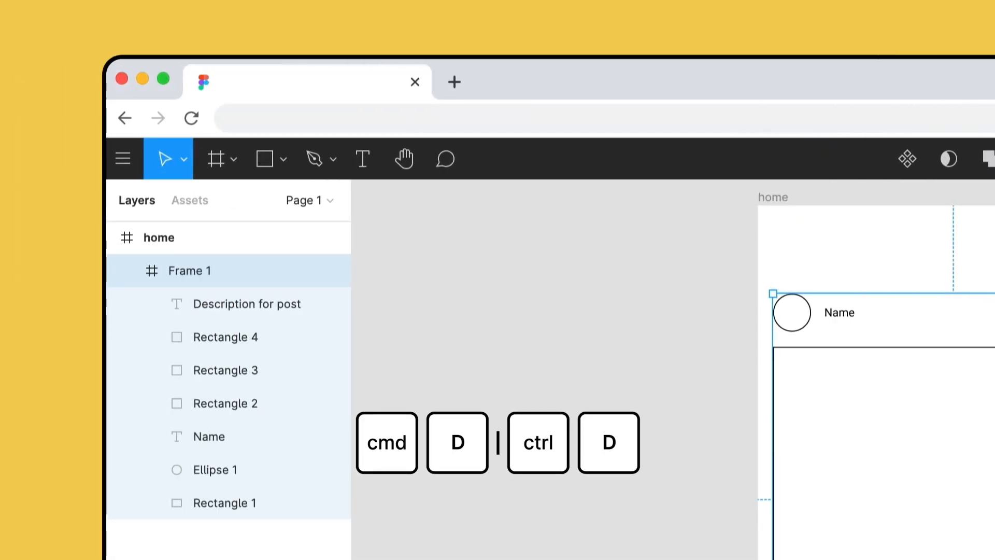
# - Duplicate the post frame and move the copy below the original
pyautogui.press('super+d')
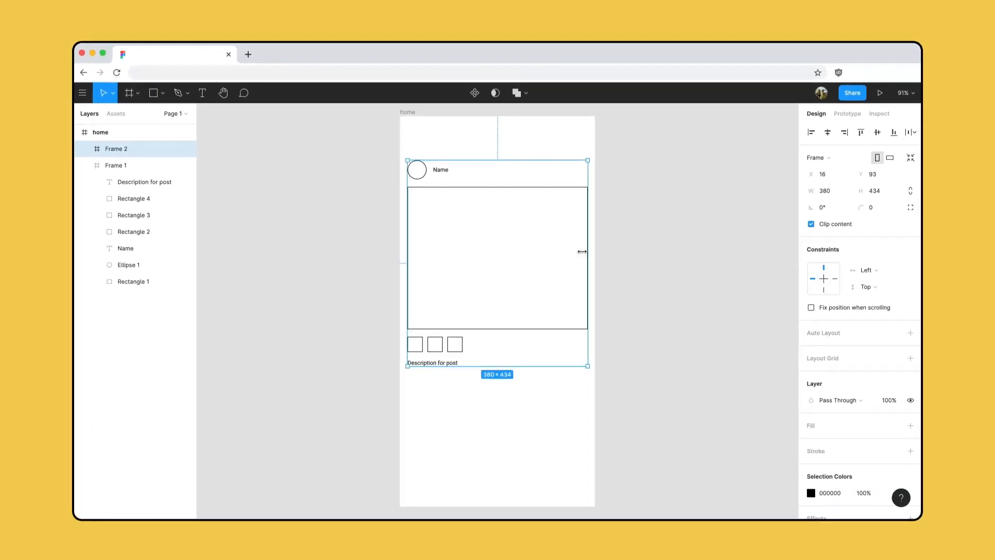
pyautogui.moveTo(522, 254); pyautogui.dragTo(518, 475)
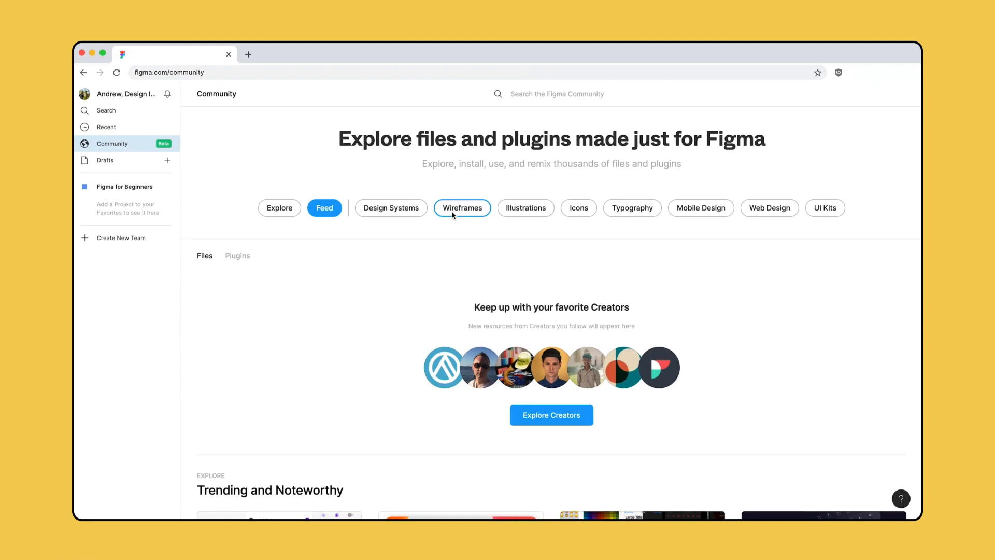
# - Open the Android + iOS mobile wireframe kit in the Figma Community and preview its Android page
pyautogui.click(452, 212)
pyautogui.scroll(-15, 452, 214)
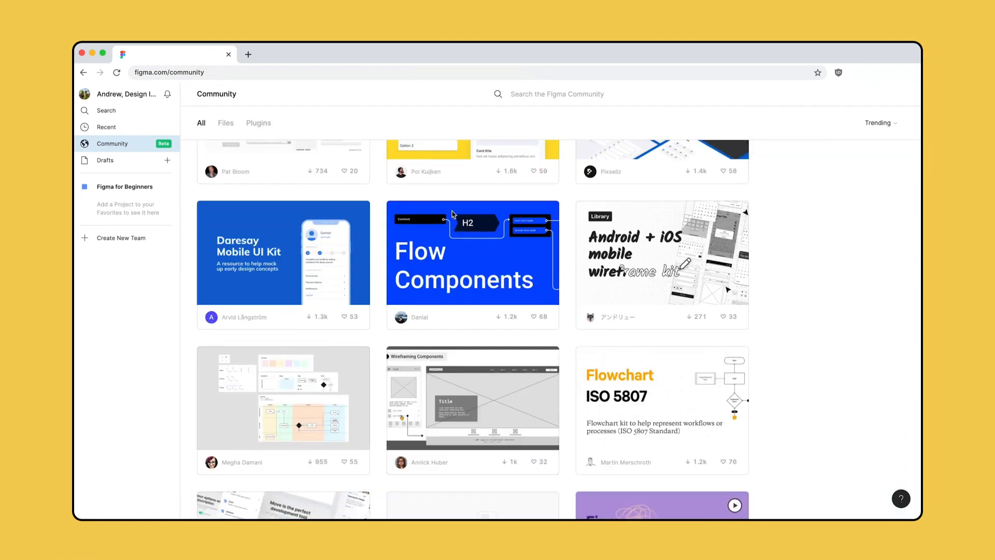
pyautogui.click(662, 256)
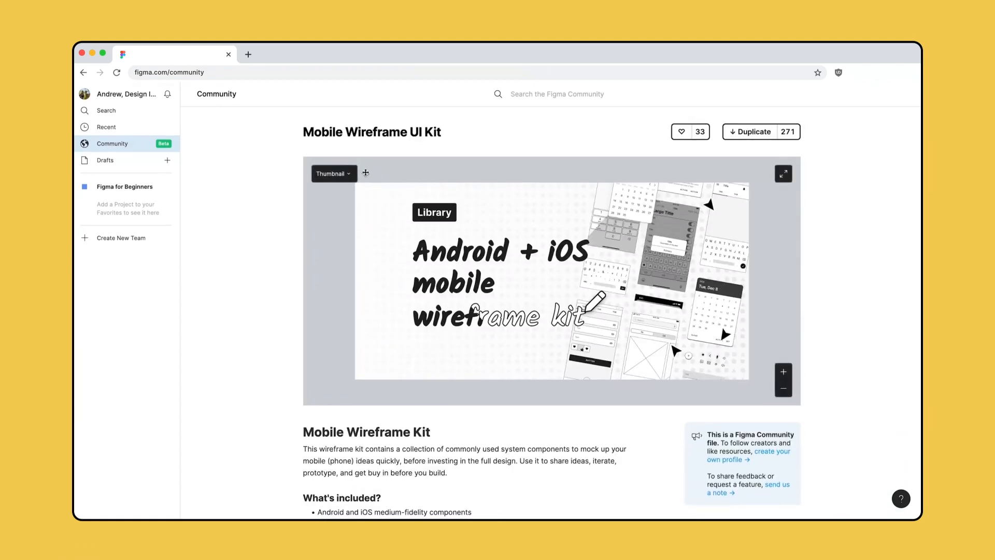
pyautogui.click(350, 173)
pyautogui.click(368, 219)
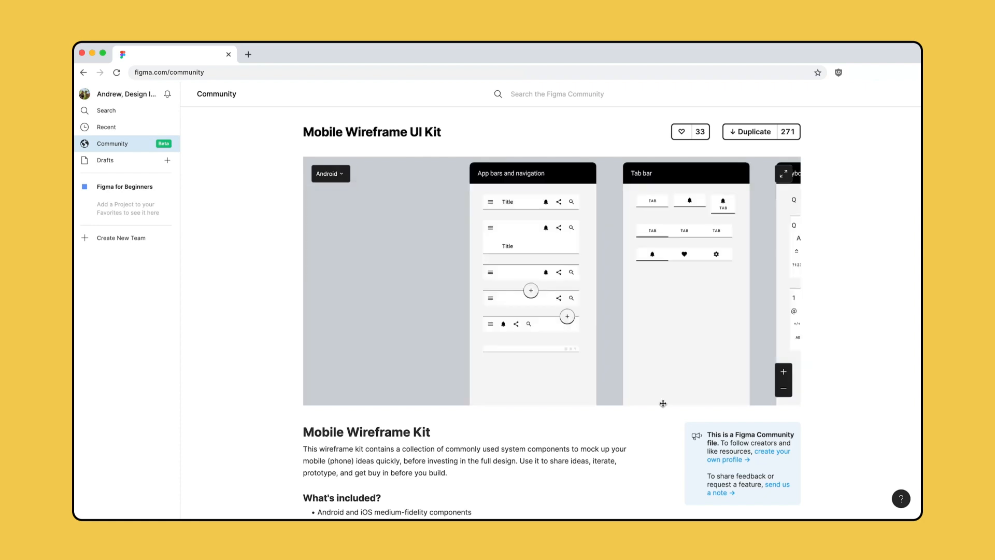
# - Duplicate the Mobile Wireframe UI Kit from the Community and move the copy from Drafts to the Petma Wireframe project
pyautogui.click(771, 132)
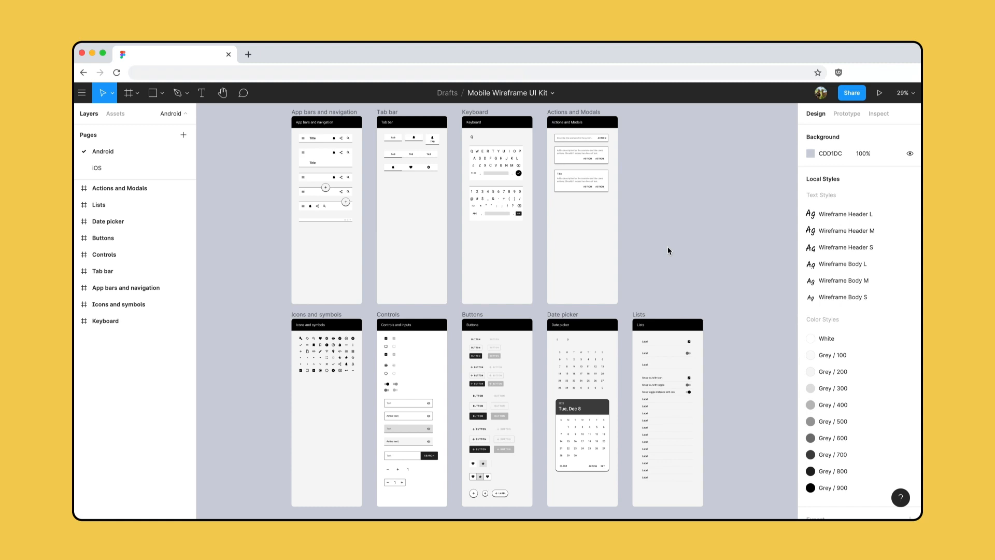
pyautogui.click(552, 96)
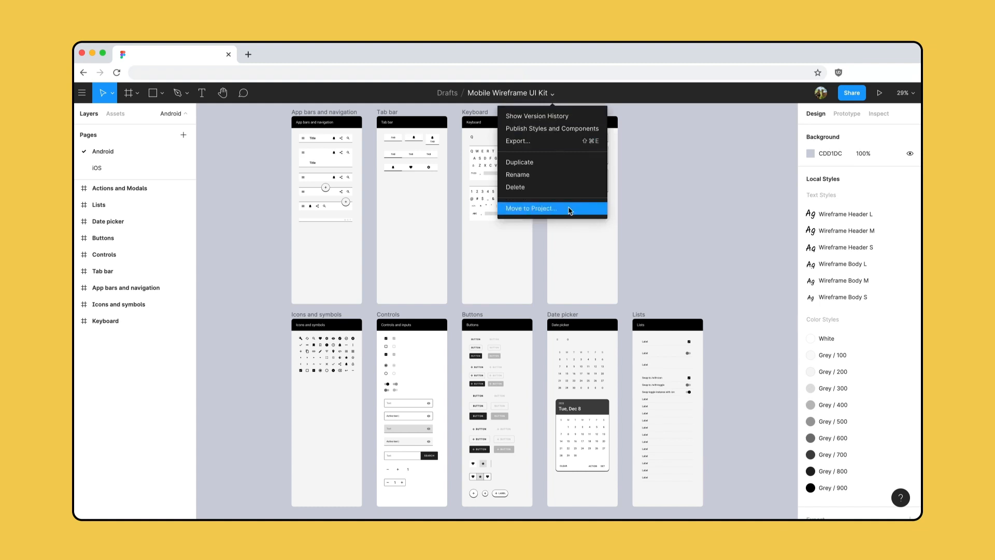
pyautogui.click(531, 208)
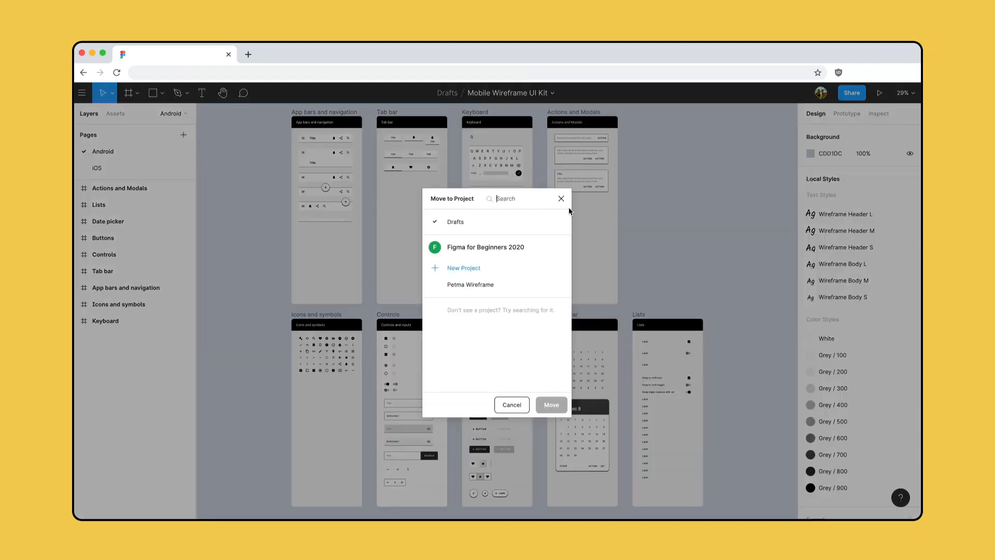
pyautogui.click(517, 284)
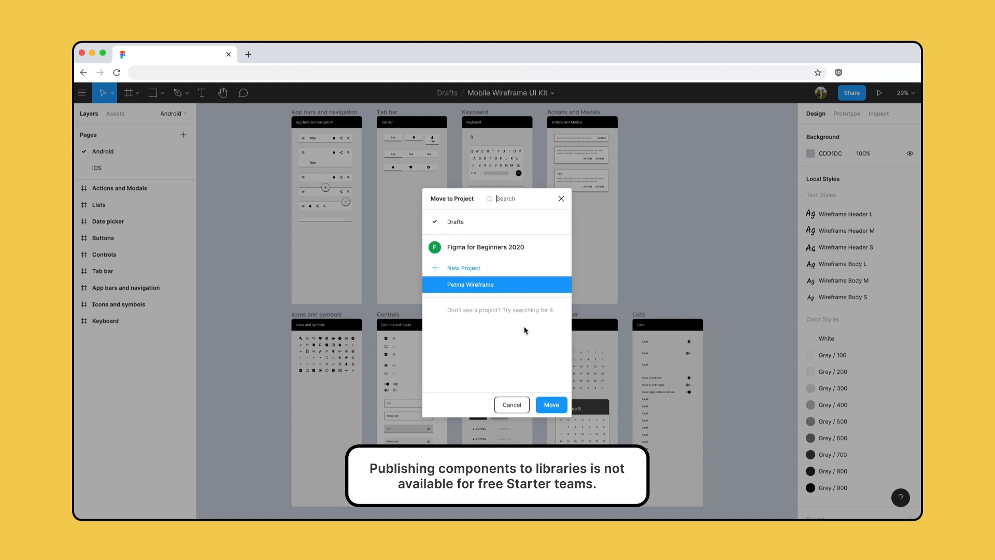
pyautogui.click(551, 405)
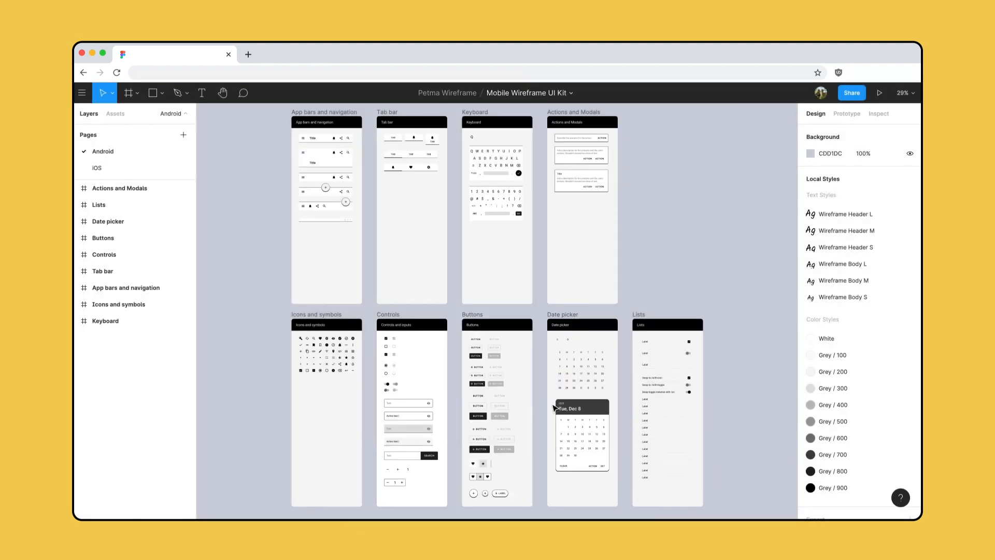
# - Review the list of styles and components in the Mobile Wireframe UI Kit file and publish them as a library
pyautogui.click(571, 94)
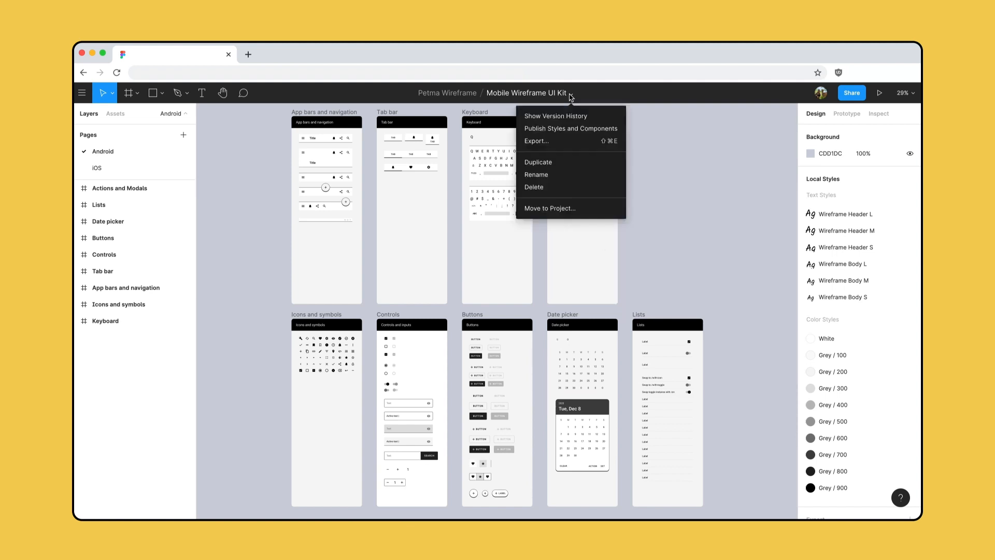
pyautogui.click(578, 129)
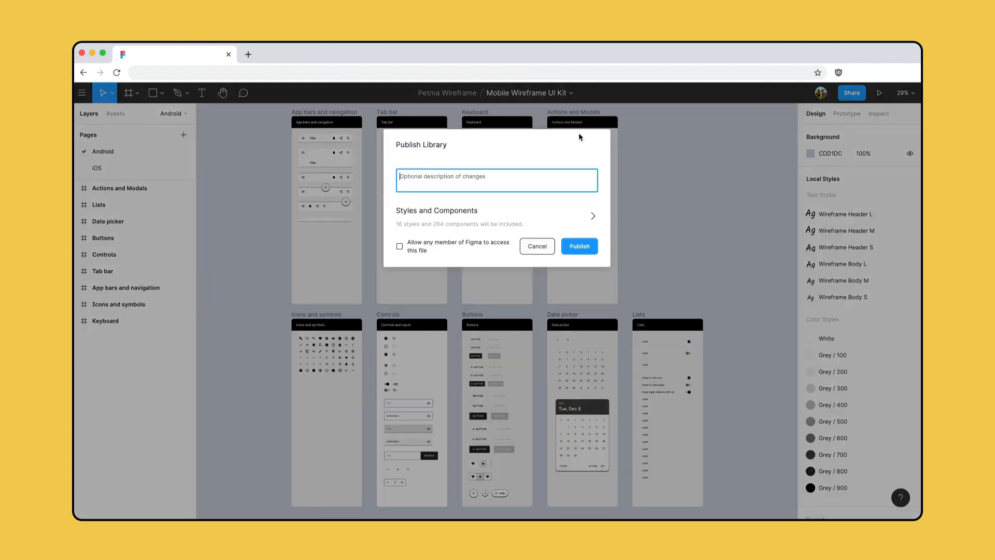
pyautogui.click(592, 215)
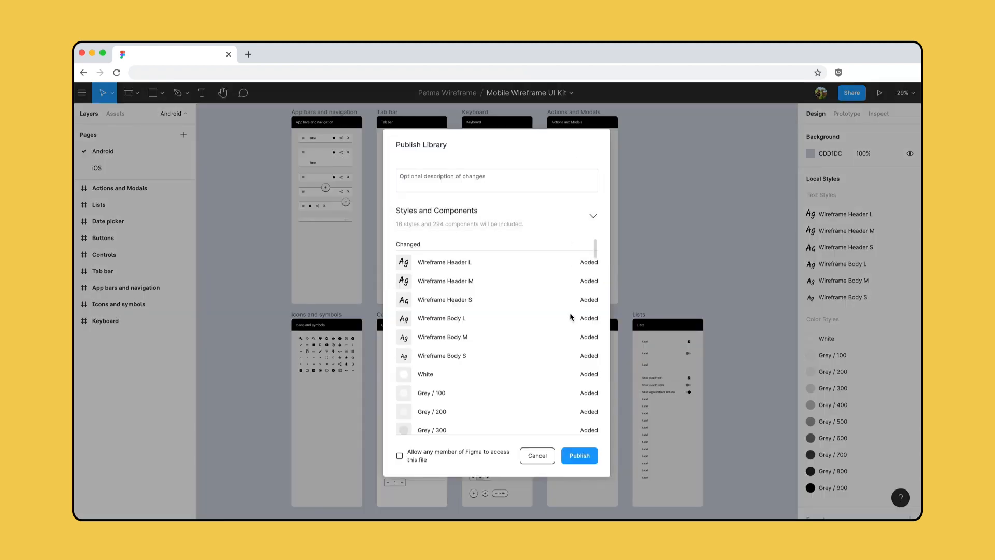
pyautogui.click(579, 455)
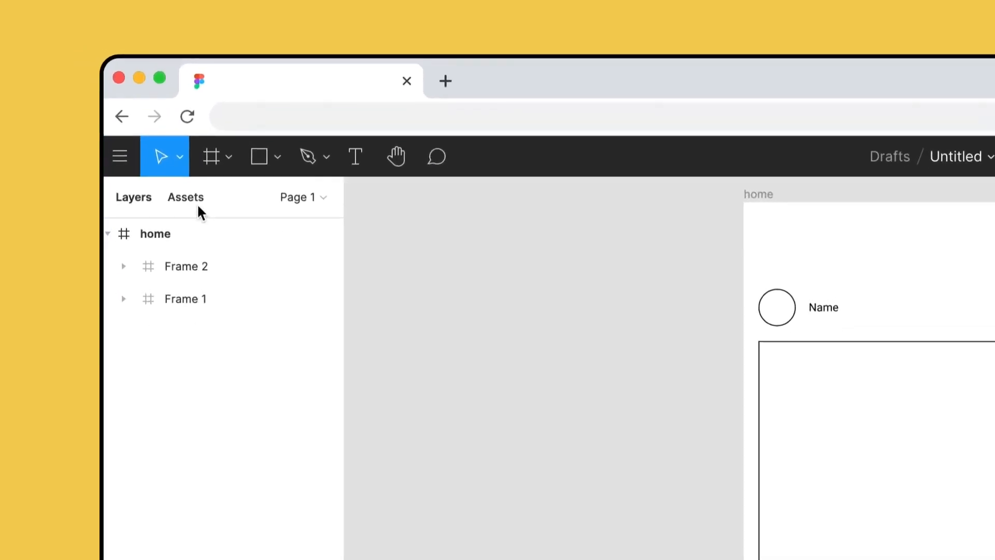
# - Return to the home wireframe file and enable the Mobile Wireframe UI Kit library for it
pyautogui.click(121, 116)
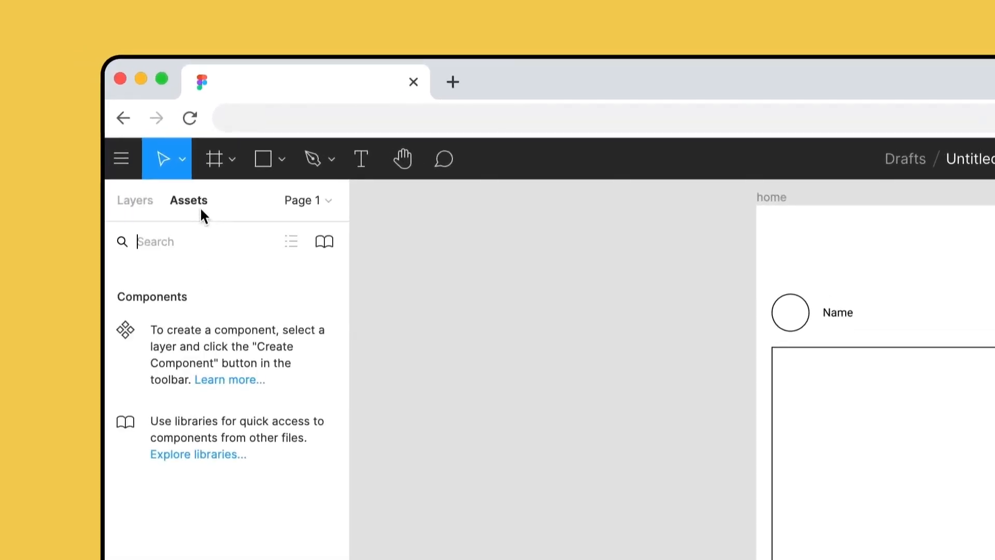
pyautogui.click(325, 243)
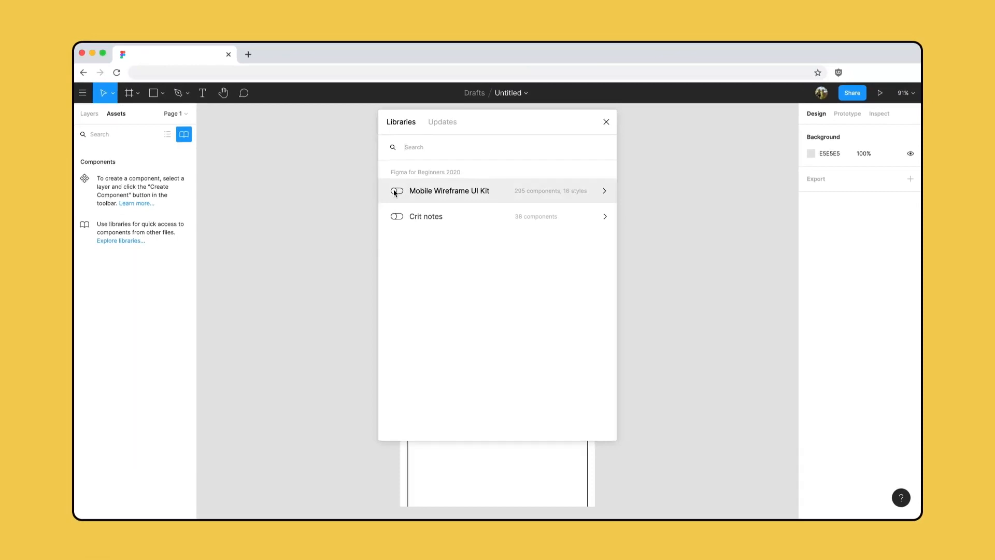
pyautogui.click(396, 191)
pyautogui.click(606, 123)
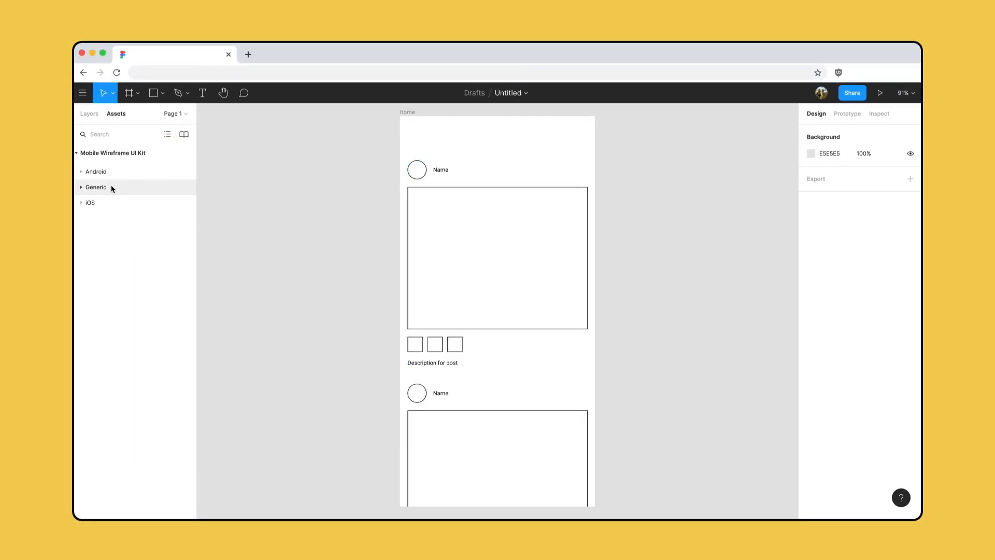
# - Browse the kit's Generic and button components and place a status-bar instance near the upper edge of the home frame
pyautogui.click(82, 187)
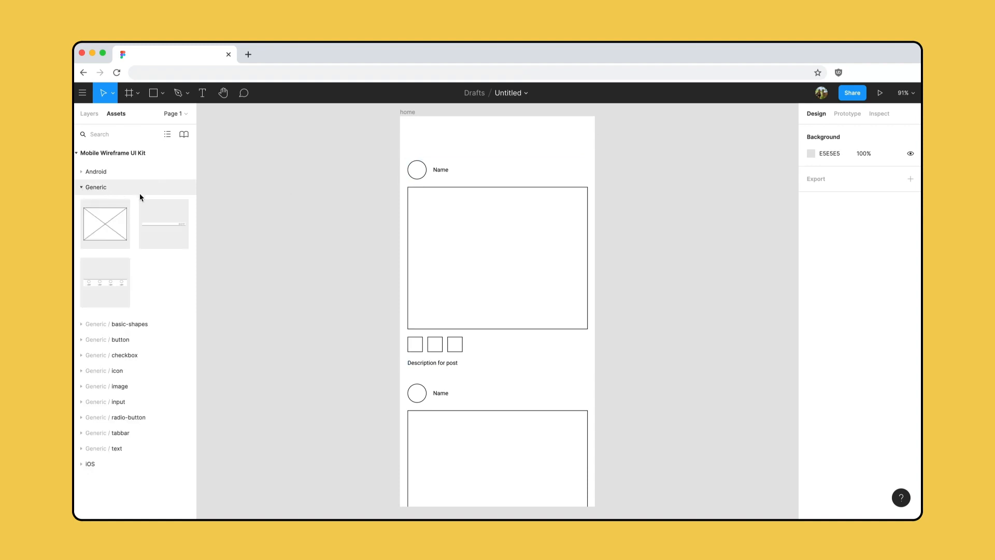
pyautogui.moveTo(195, 199); pyautogui.dragTo(271, 202)
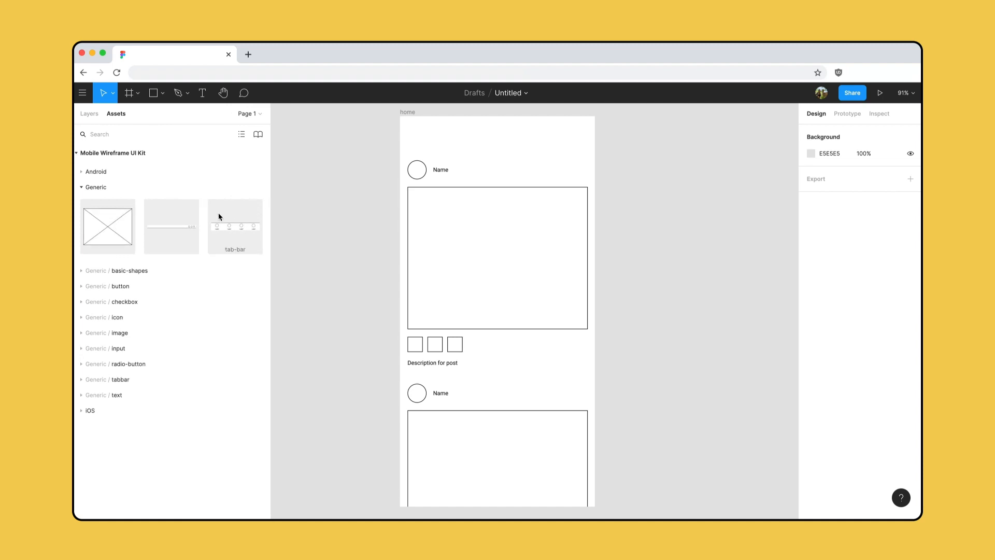
pyautogui.click(81, 288)
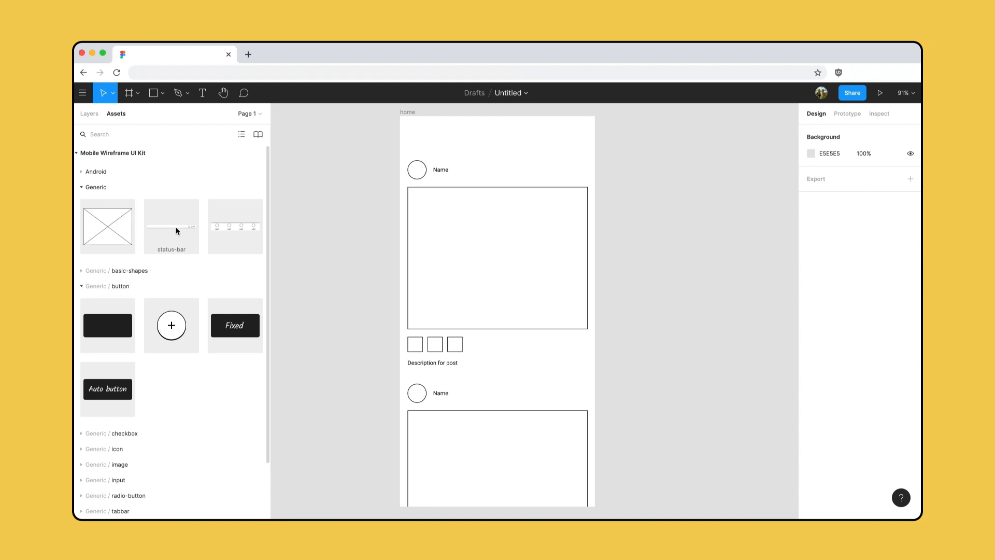
pyautogui.moveTo(176, 230); pyautogui.dragTo(477, 136)
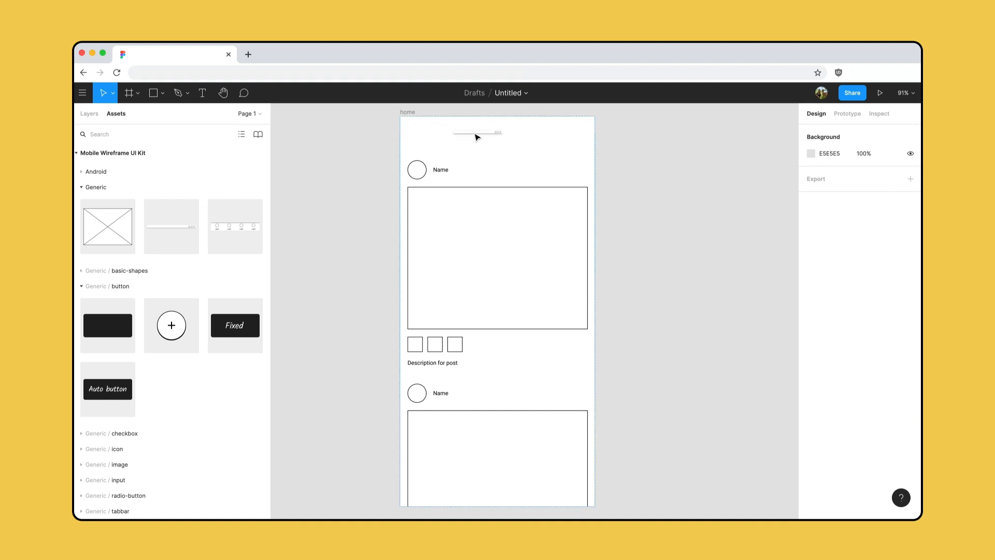
pyautogui.moveTo(476, 137); pyautogui.dragTo(477, 137)
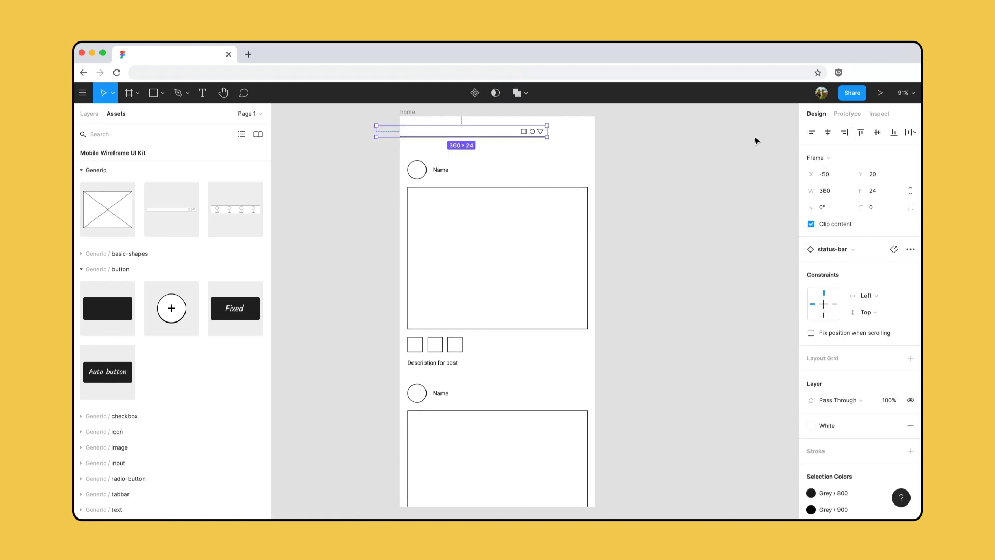
# - Align the status bar to the home frame's top-left corner and widen it to the full frame width of 411
pyautogui.click(811, 133)
pyautogui.click(860, 132)
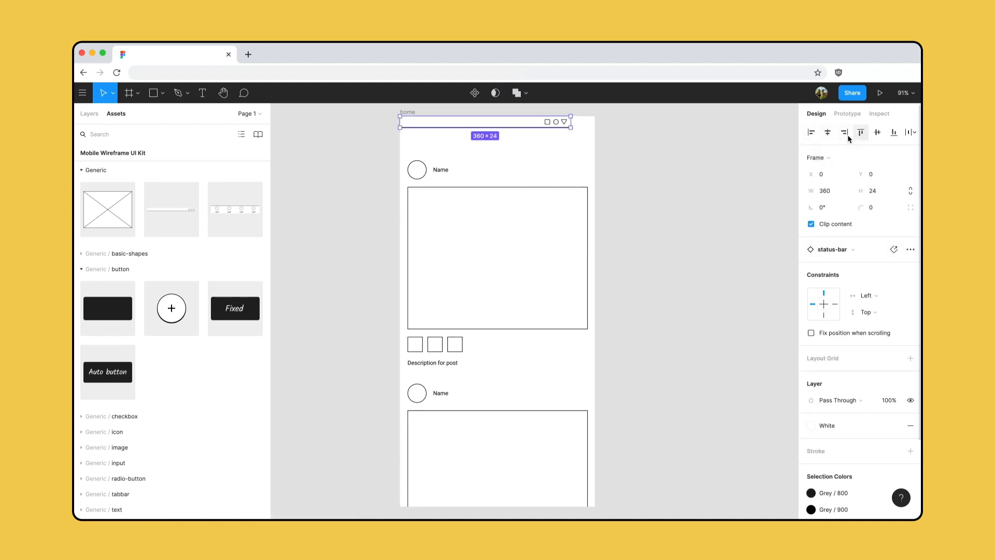
pyautogui.moveTo(571, 122); pyautogui.dragTo(594, 122)
# - Place the round plus button (fab) component in the lower-right corner of the home frame
pyautogui.moveTo(192, 317); pyautogui.dragTo(593, 491)
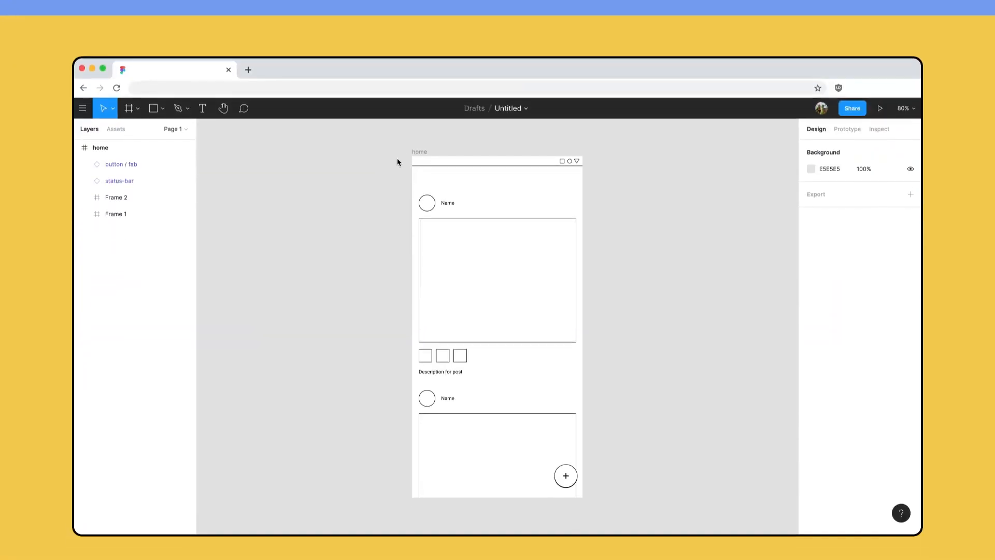
# - Resize the home frame from its corner to test how its contents respond, and restore its 411 × 823 size
pyautogui.click(417, 138)
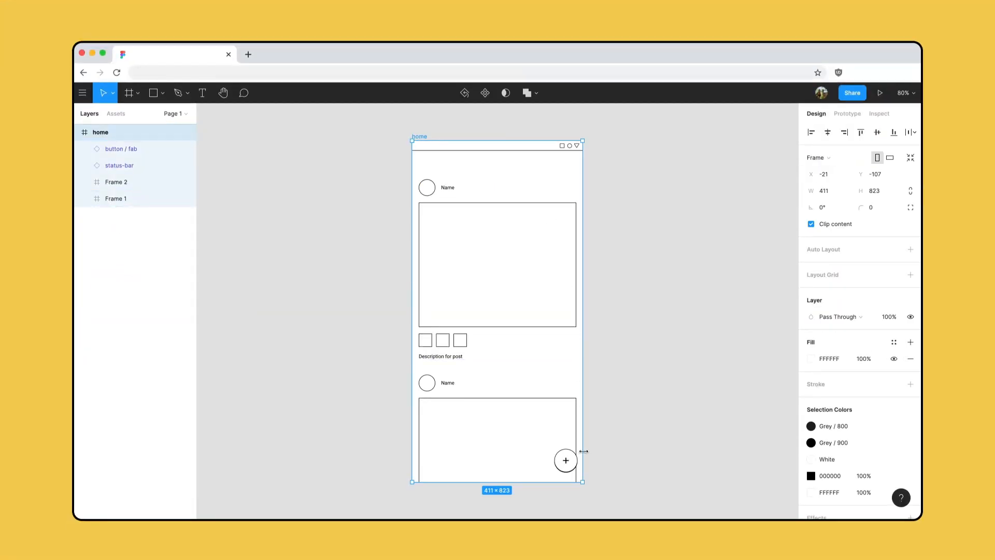
pyautogui.moveTo(583, 482)
pyautogui.mouseDown()
pyautogui.moveTo(609, 486)
pyautogui.moveTo(631, 506)
pyautogui.moveTo(589, 489)
pyautogui.moveTo(599, 472)
pyautogui.mouseUp()
pyautogui.moveTo(633, 488); pyautogui.dragTo(583, 482)
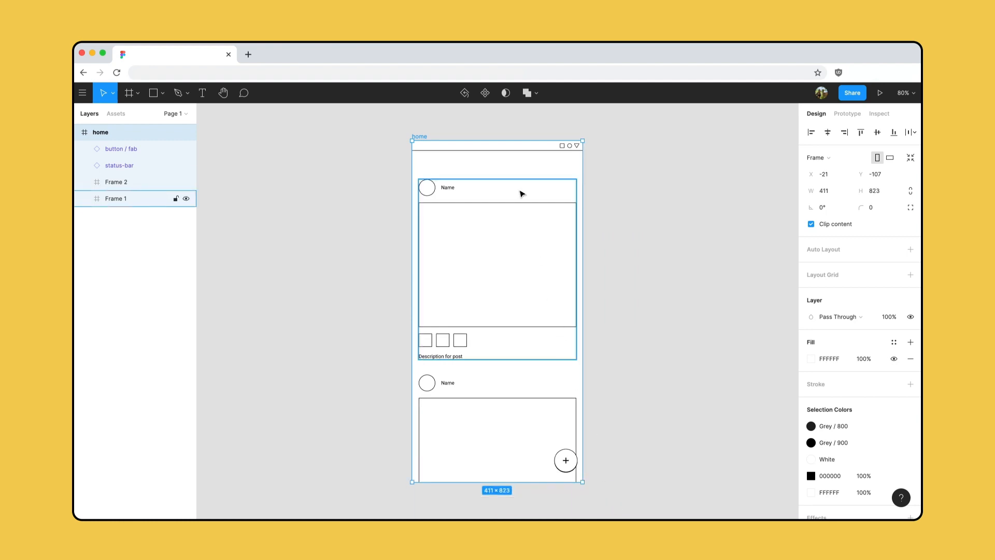
# - Set the status bar's horizontal constraint to Left & Right
pyautogui.click(498, 150)
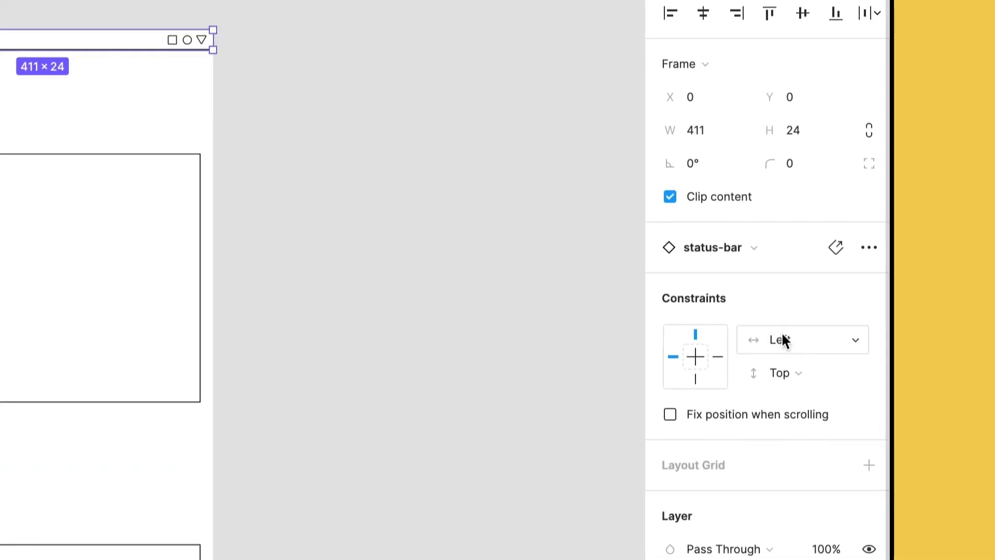
pyautogui.click(811, 347)
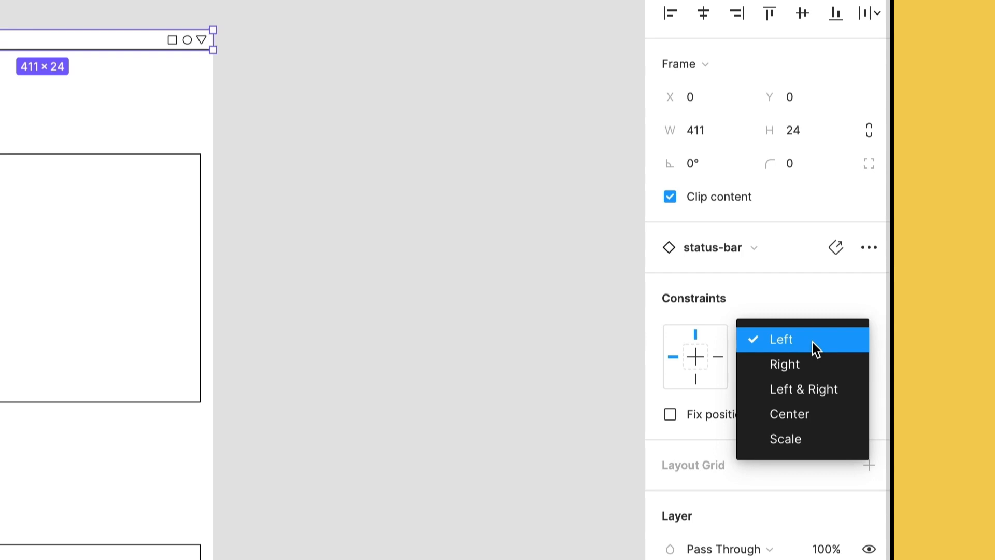
pyautogui.click(846, 389)
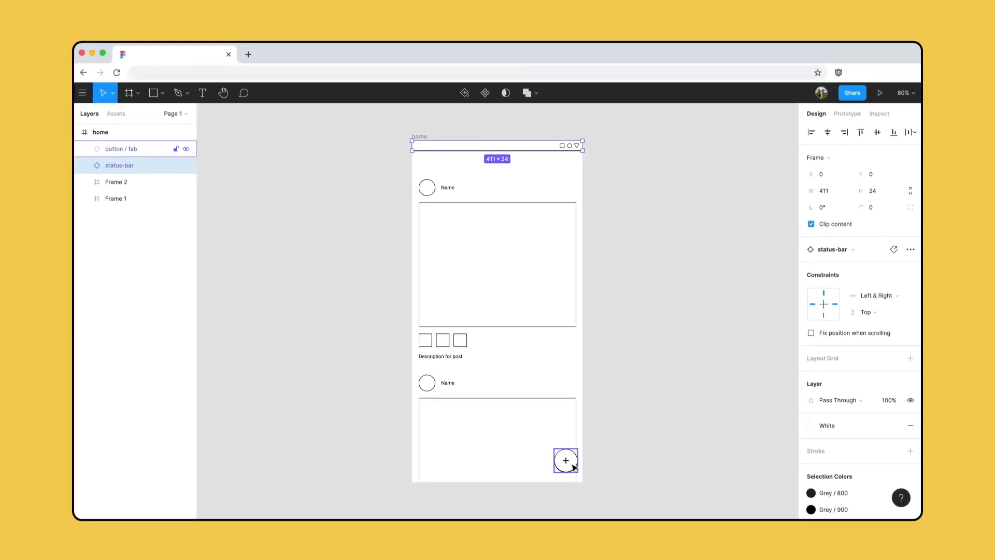
# - Constrain the round plus button to the Right and Bottom of the home frame
pyautogui.click(574, 467)
pyautogui.click(835, 304)
pyautogui.click(824, 316)
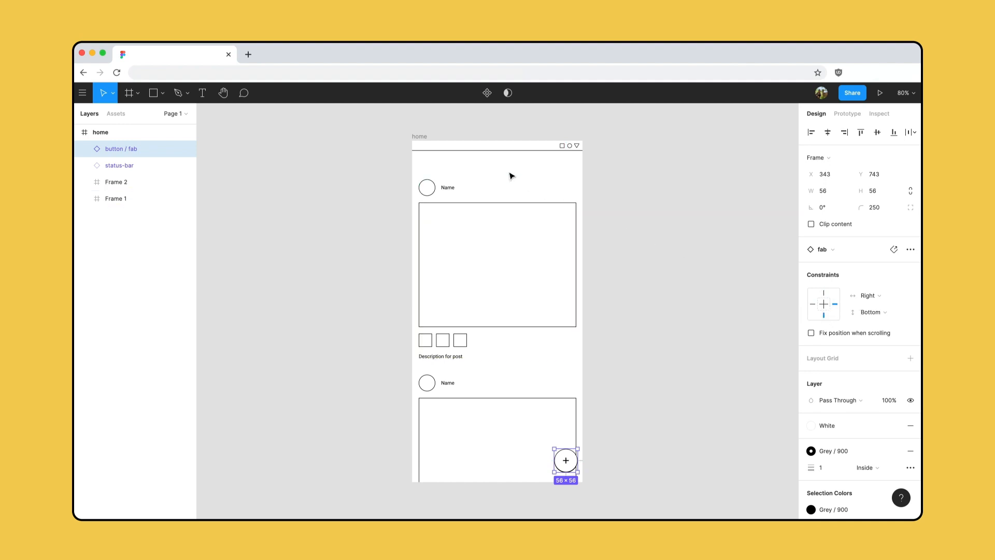
# - Resize the home frame again to test the constraints of the status bar and plus button
pyautogui.click(421, 137)
pyautogui.moveTo(584, 484)
pyautogui.mouseDown()
pyautogui.moveTo(632, 491)
pyautogui.moveTo(647, 481)
pyautogui.moveTo(606, 456)
pyautogui.moveTo(574, 481)
pyautogui.moveTo(595, 510)
pyautogui.moveTo(617, 483)
pyautogui.moveTo(595, 463)
pyautogui.moveTo(595, 491)
pyautogui.mouseUp()
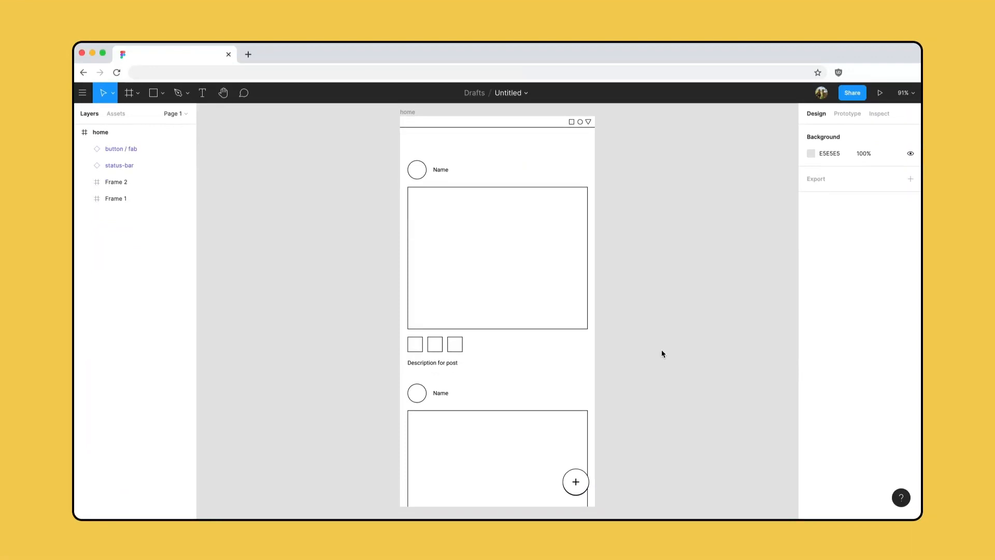
# - Add a Google Pixel 2 XL frame beside the home frame and place the text "Menu item" in it at about X 67, Y 244
pyautogui.press('f')
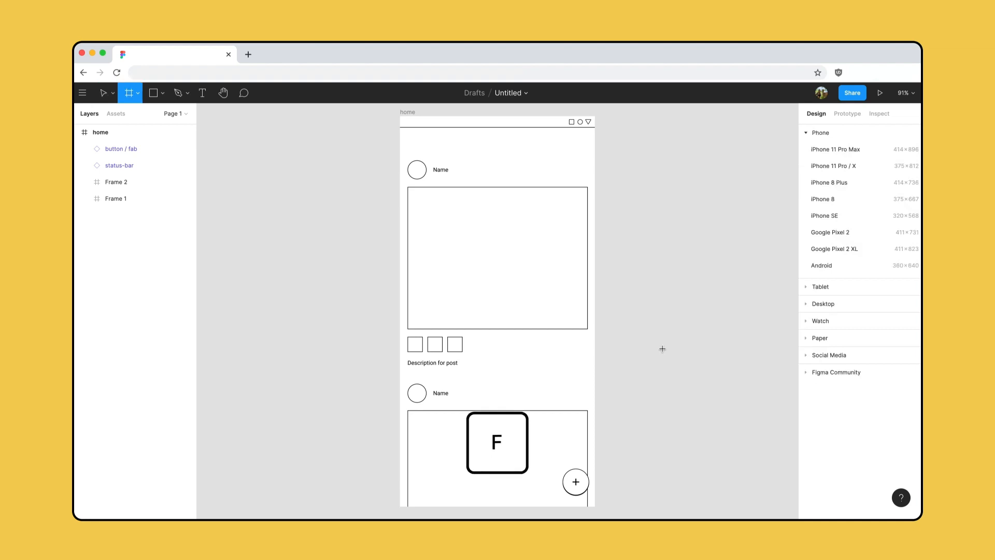
pyautogui.click(869, 251)
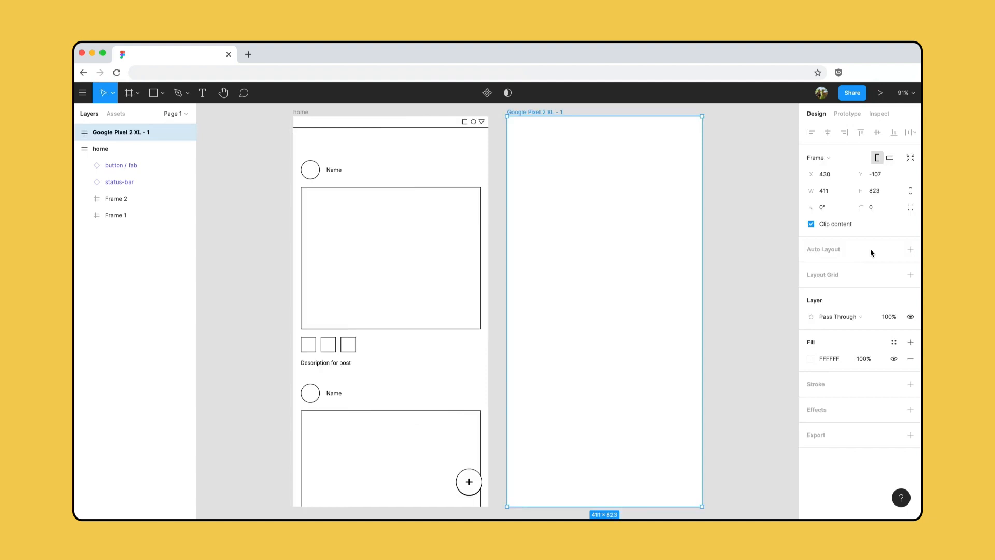
pyautogui.press('t')
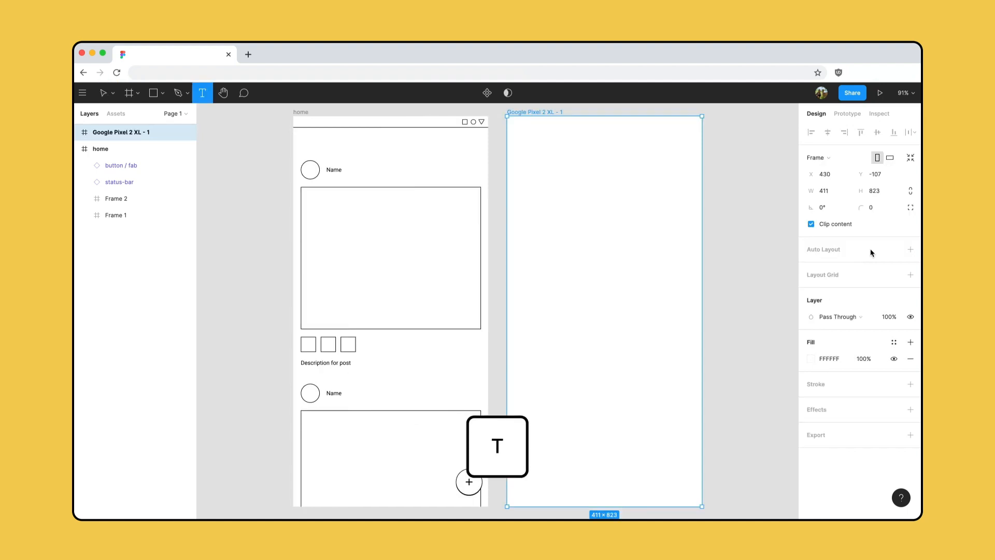
pyautogui.click(539, 232)
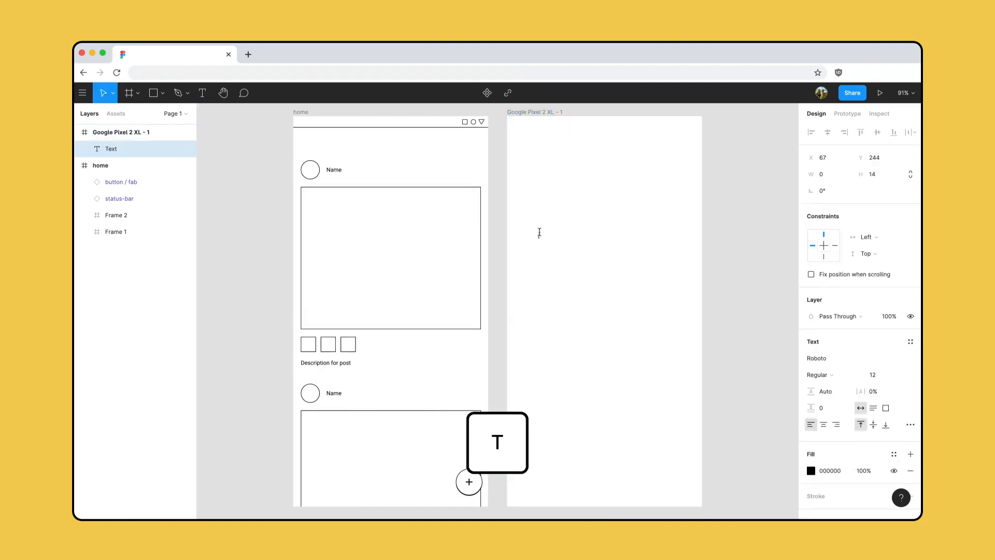
pyautogui.write('Men')
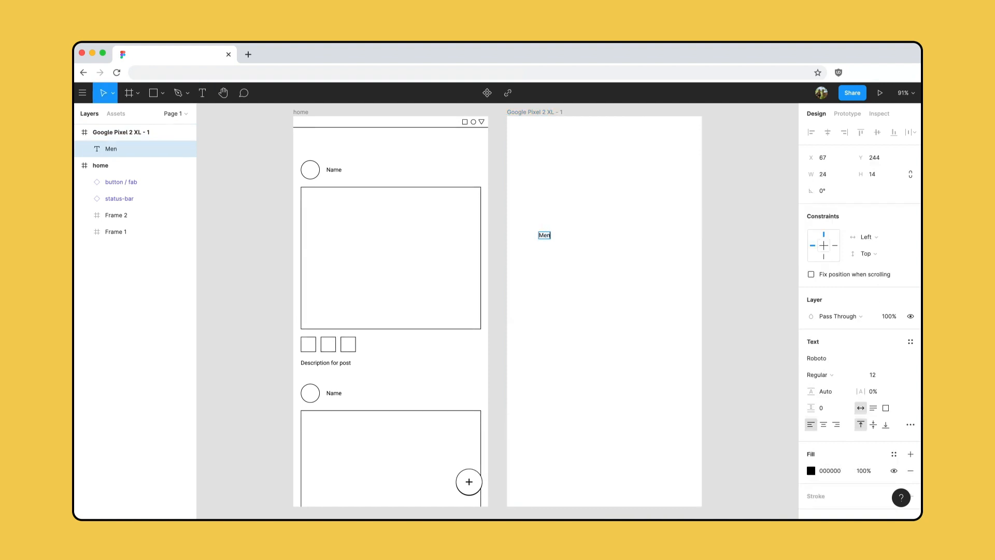
pyautogui.write('u item')
pyautogui.press('Escape')
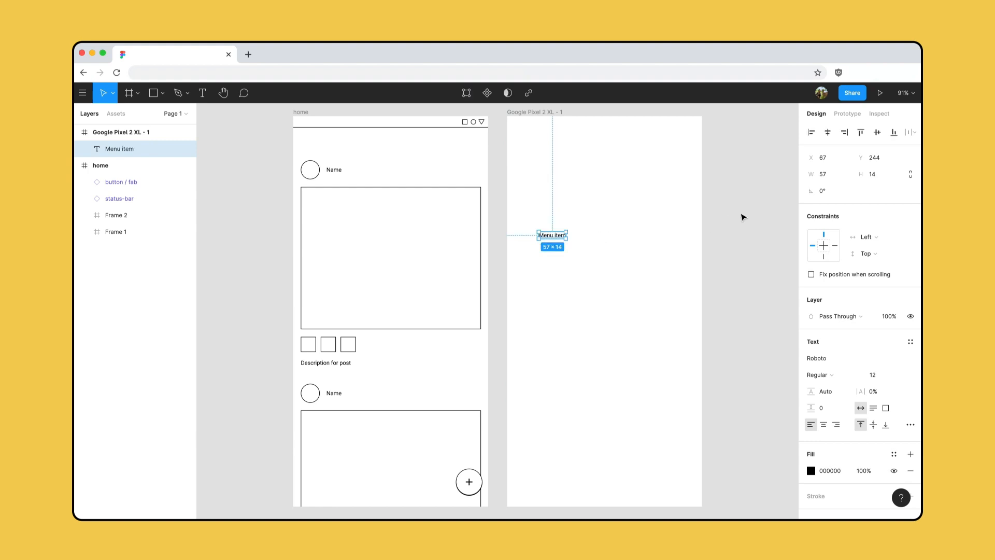
# - Set the Menu item text's width to 200 and its font size to 20
pyautogui.click(838, 174)
pyautogui.write('200')
pyautogui.press('Return')
pyautogui.click(879, 374)
pyautogui.write('2')
pyautogui.press('Return')
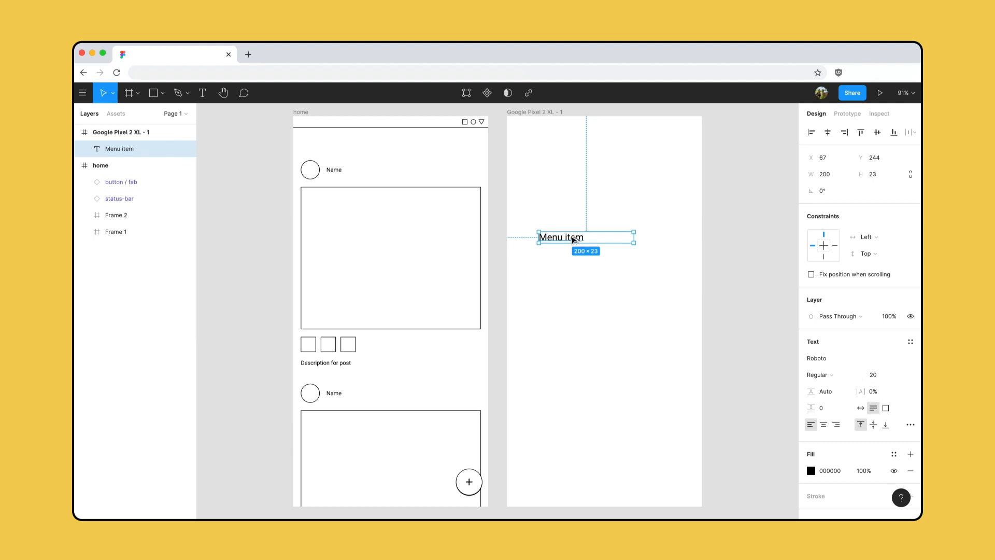
# - Copy the Menu item text straight down to Y 298 and repeat the duplication at the same spacing to form a vertical menu list
pyautogui.moveTo(574, 239); pyautogui.dragTo(574, 265)
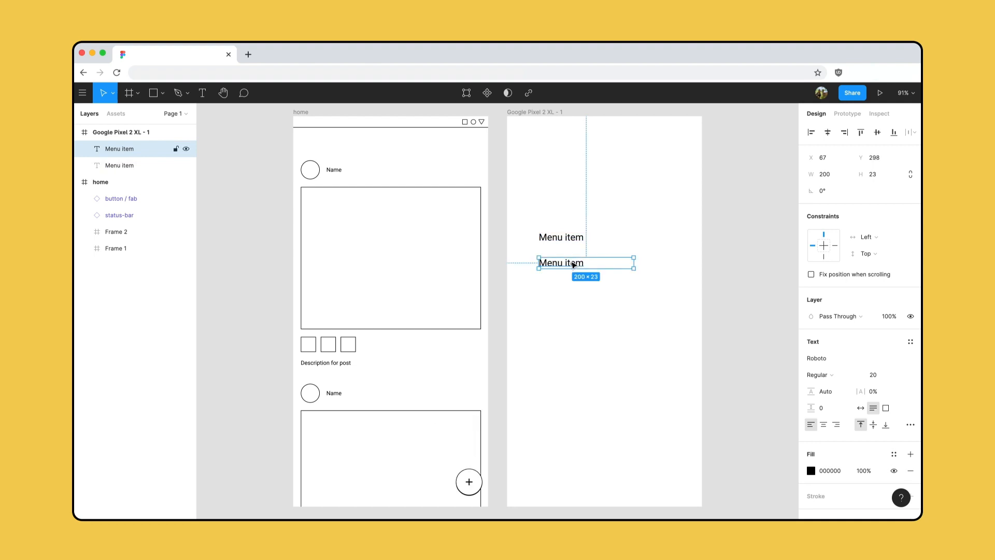
pyautogui.press('super+d')
pyautogui.press('super+d')
pyautogui.press('super+d')
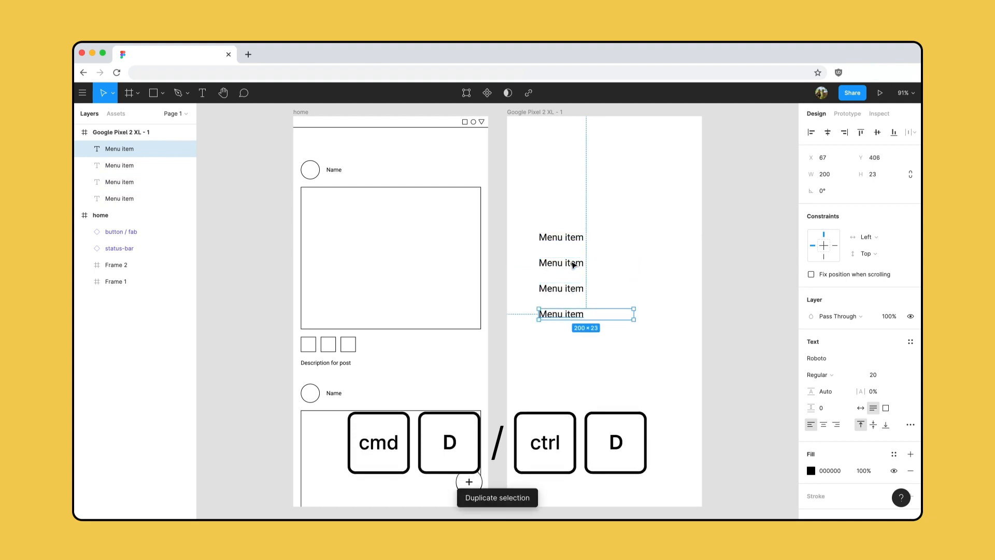
# - Extend the menu list to six items ending at Y 514 and copy the home frame's status bar and plus button into the menu frame
pyautogui.press('super+d')
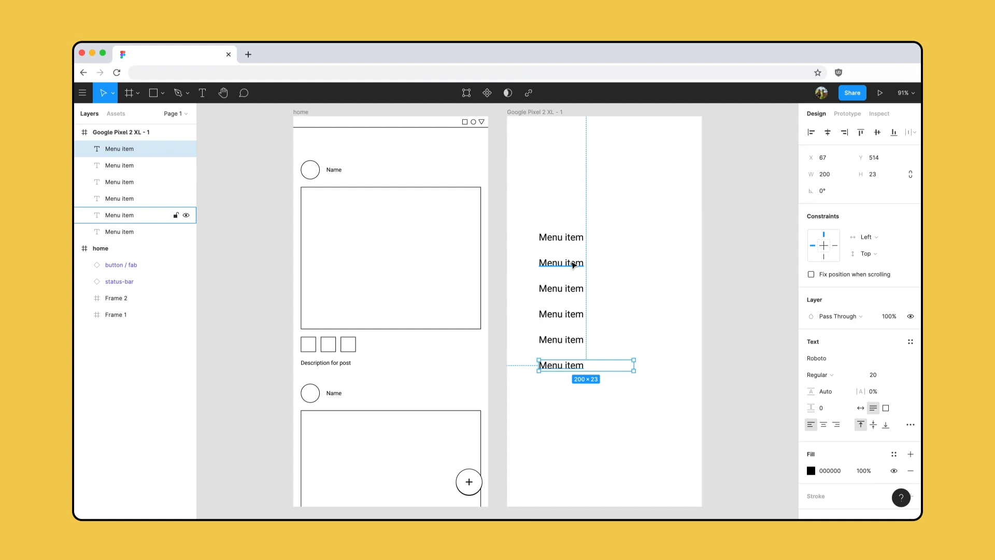
pyautogui.click(456, 126)
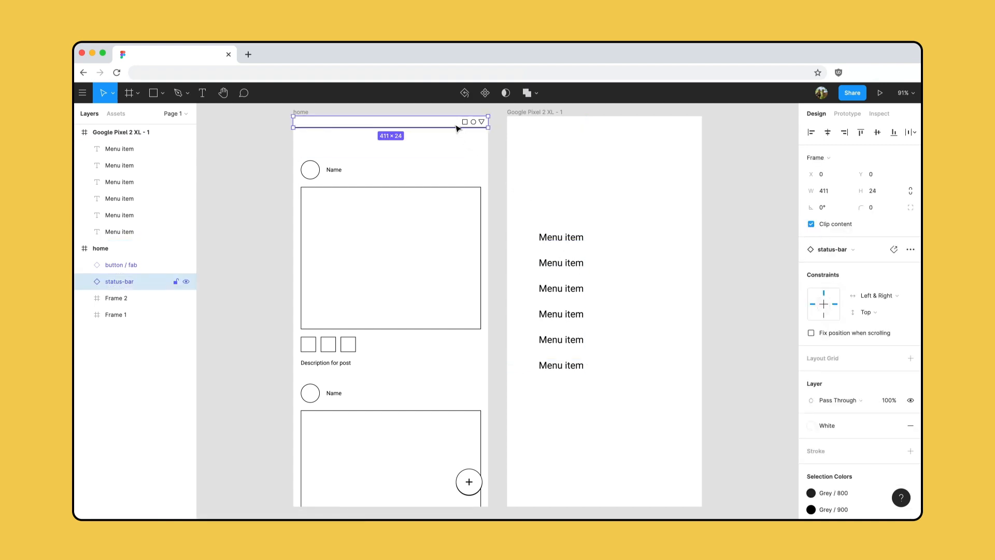
pyautogui.keyDown('shift'); pyautogui.click(478, 486); pyautogui.keyUp('shift')
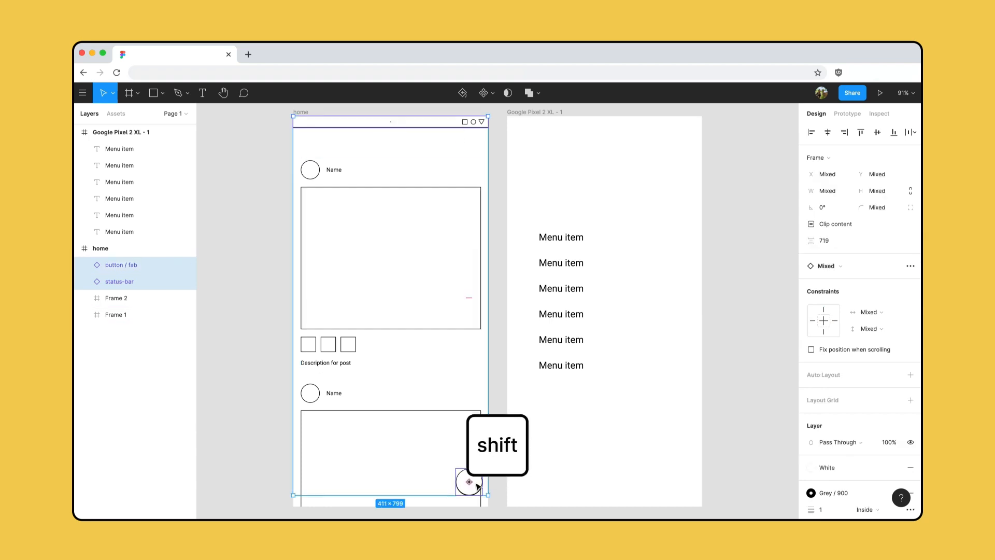
pyautogui.hotkey('ctrl', 'c')
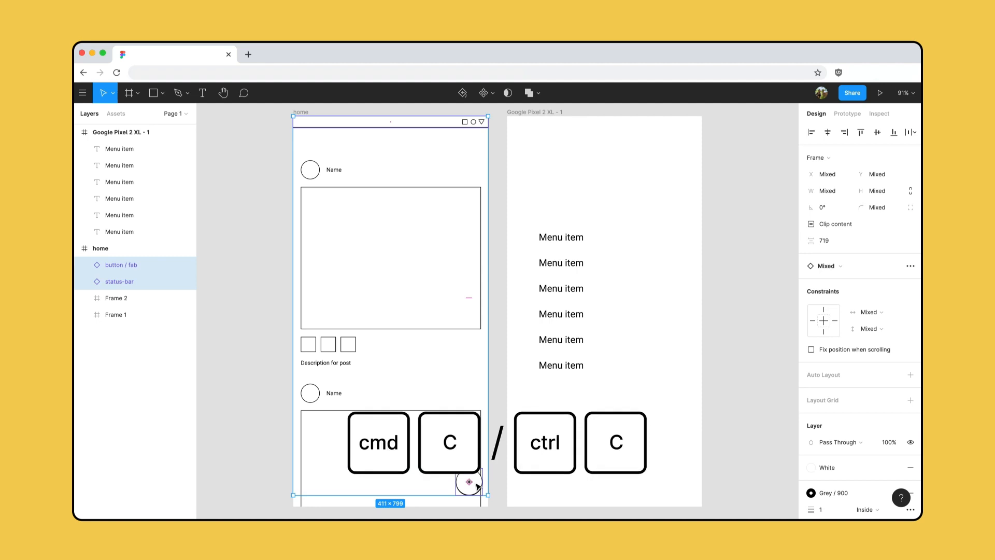
pyautogui.click(548, 112)
pyautogui.hotkey('ctrl', 'v')
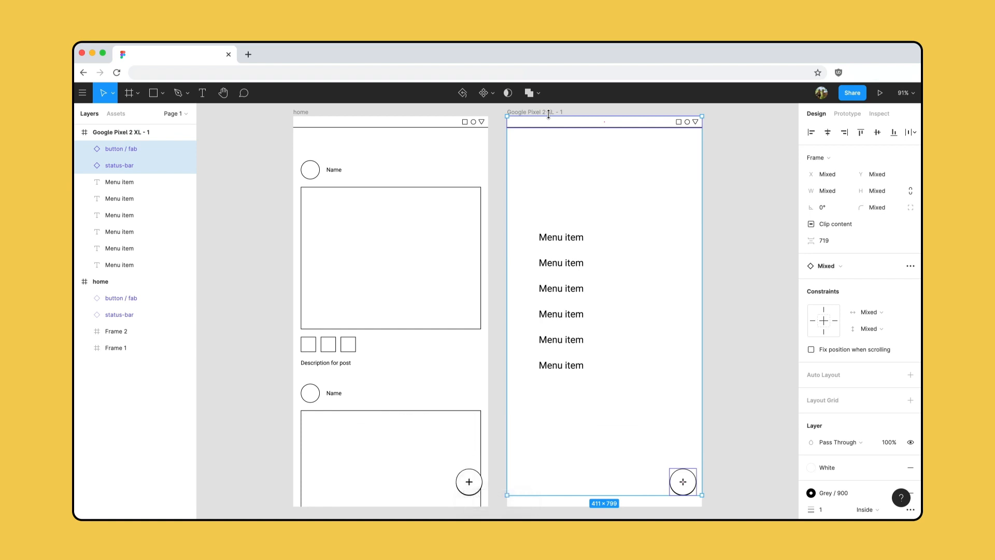
pyautogui.click(723, 184)
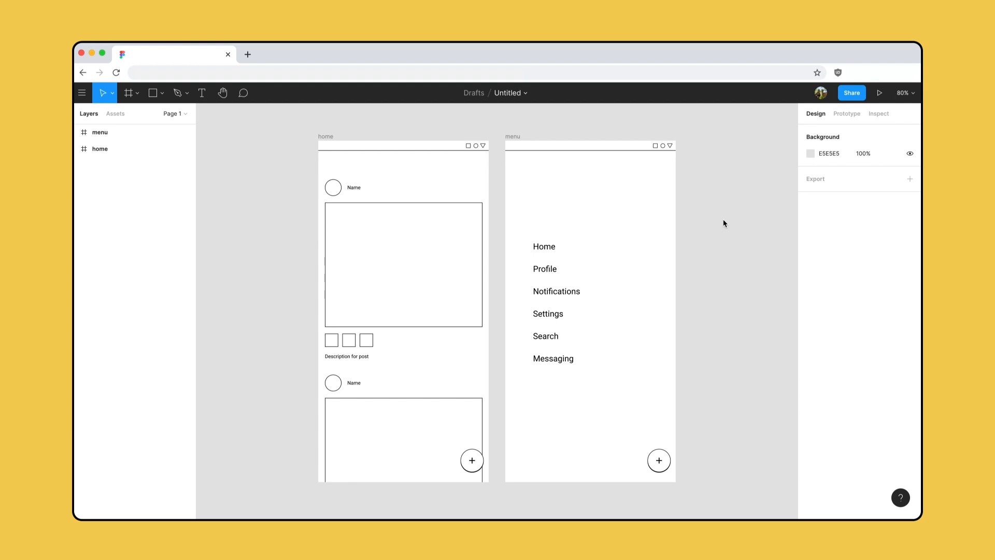
# - Duplicate the menu frame to create another variation of the menu screen
pyautogui.click(544, 163)
pyautogui.hotkey('ctrl', 'd')
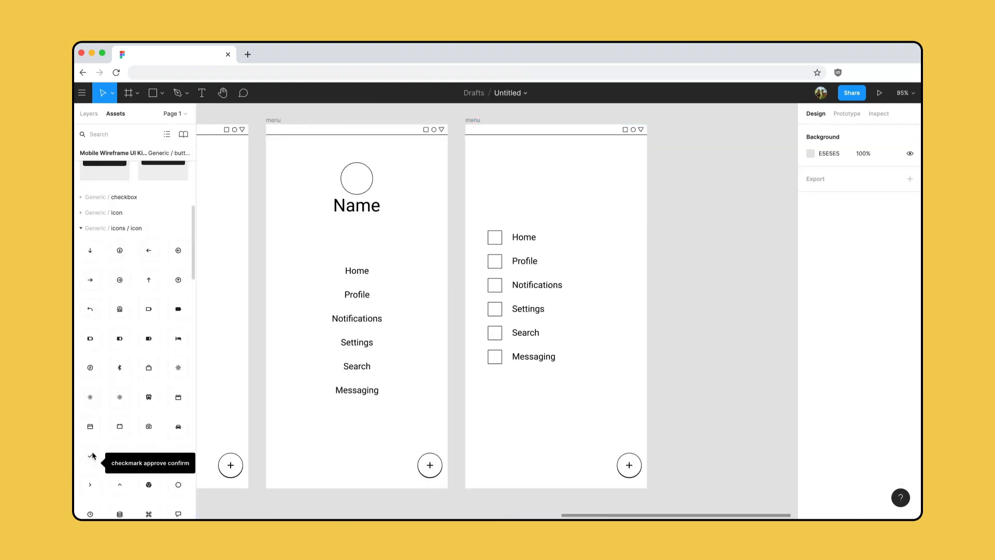
# - Copy the file's share link with access left at anyone at Figma who can edit, and close the sharing dialog
pyautogui.hotkey('shift', '1')
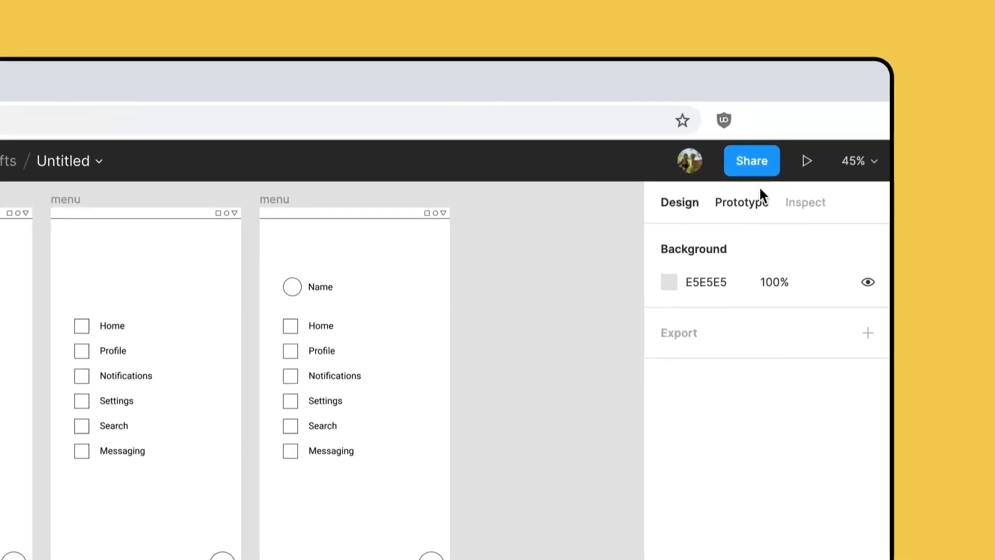
pyautogui.click(774, 173)
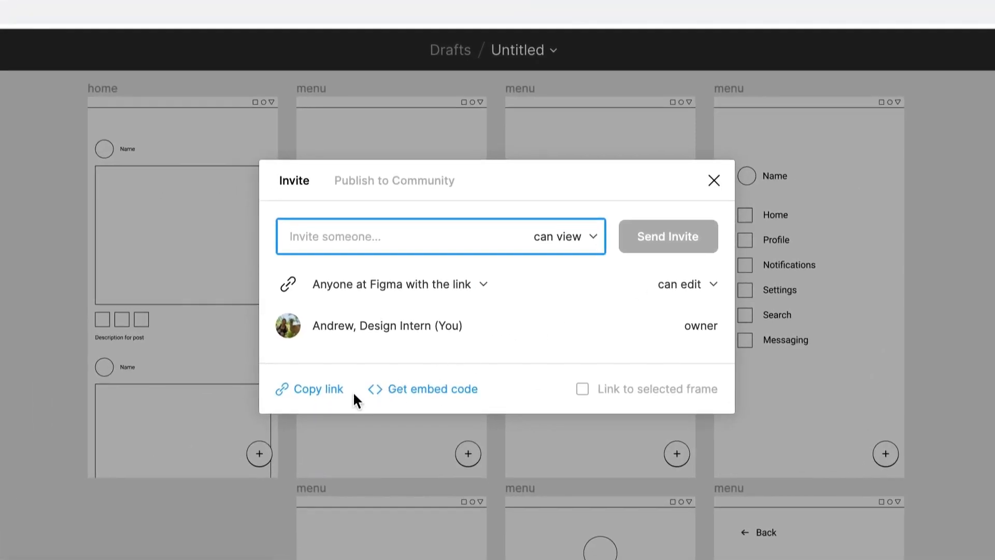
pyautogui.click(337, 403)
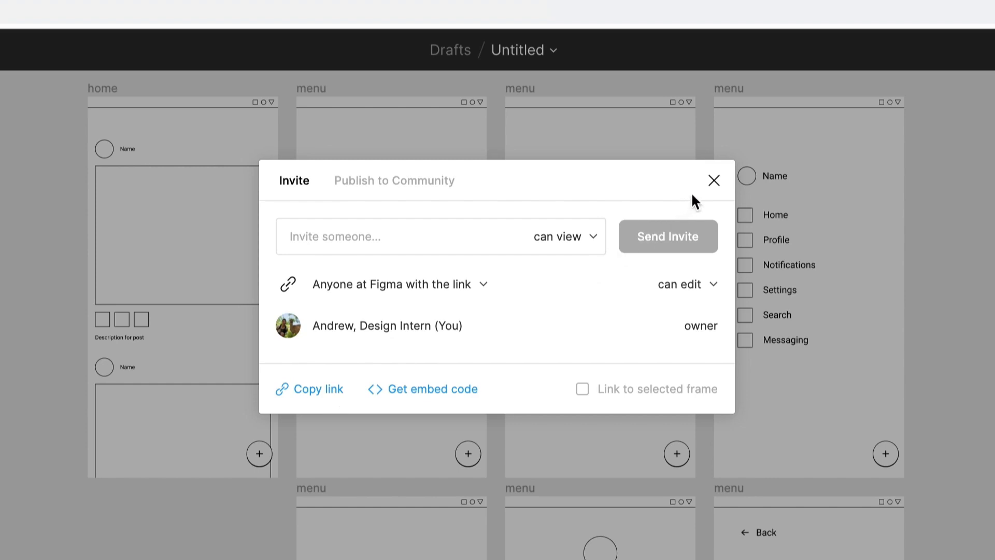
pyautogui.click(714, 181)
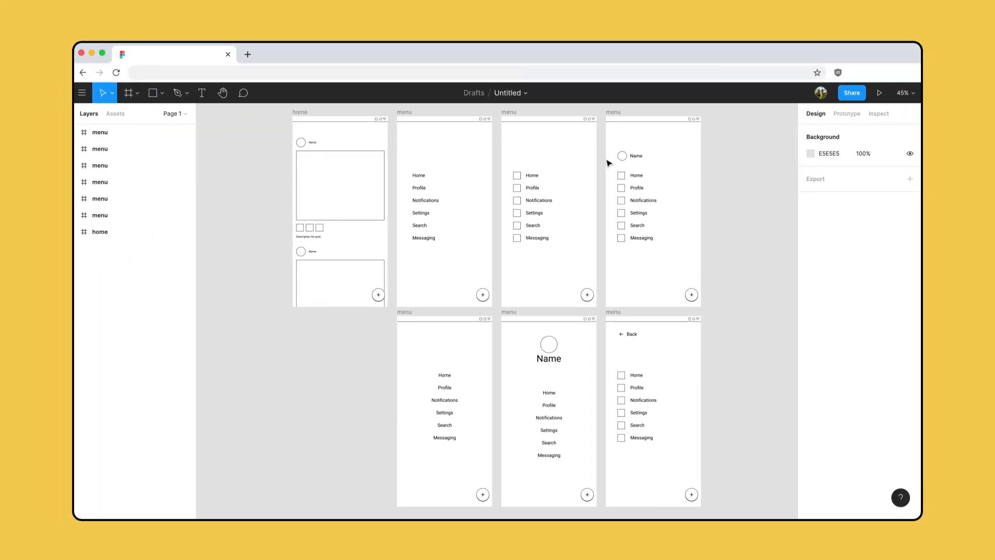
# - Enable the Crit notes team library for the file and expand its Crit note and Crit dot sticker components
pyautogui.click(116, 114)
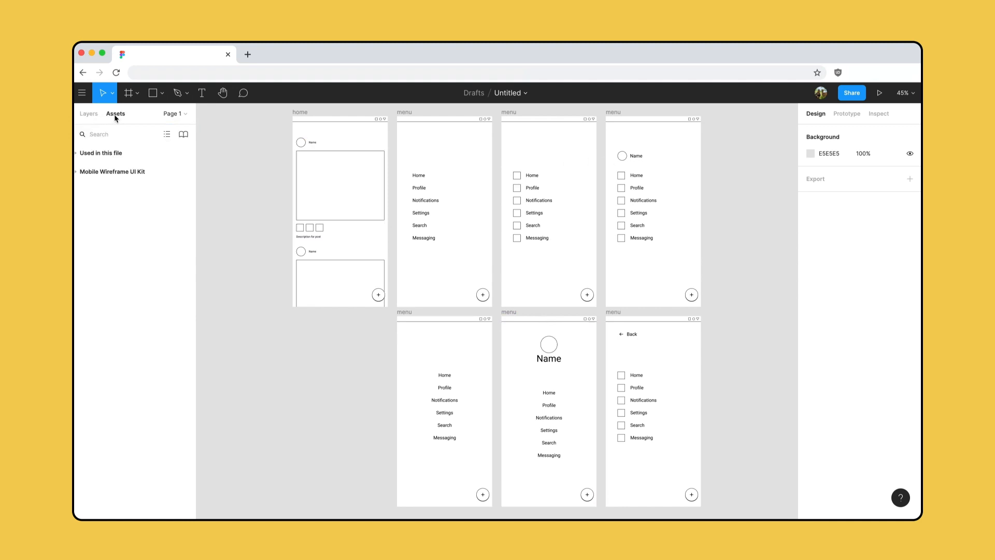
pyautogui.click(184, 135)
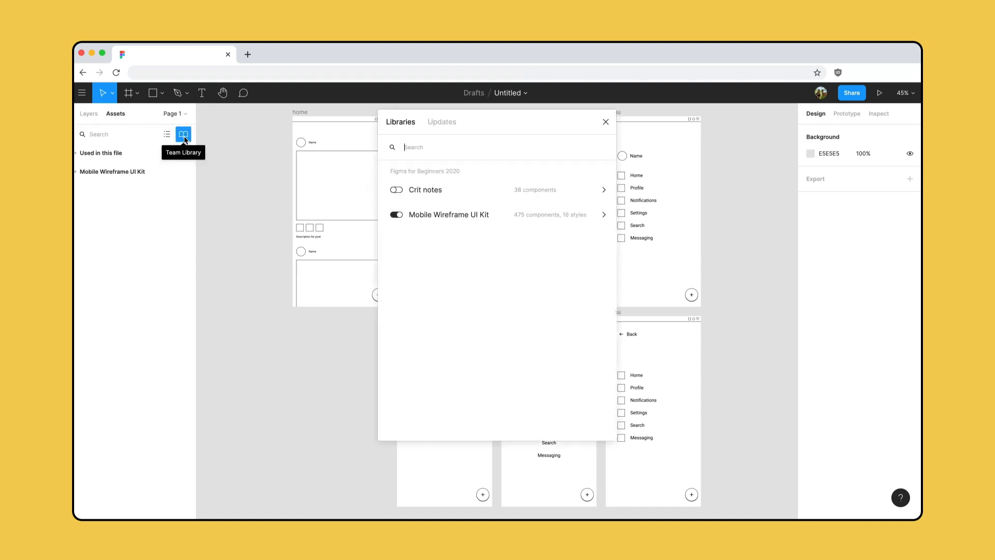
pyautogui.click(396, 190)
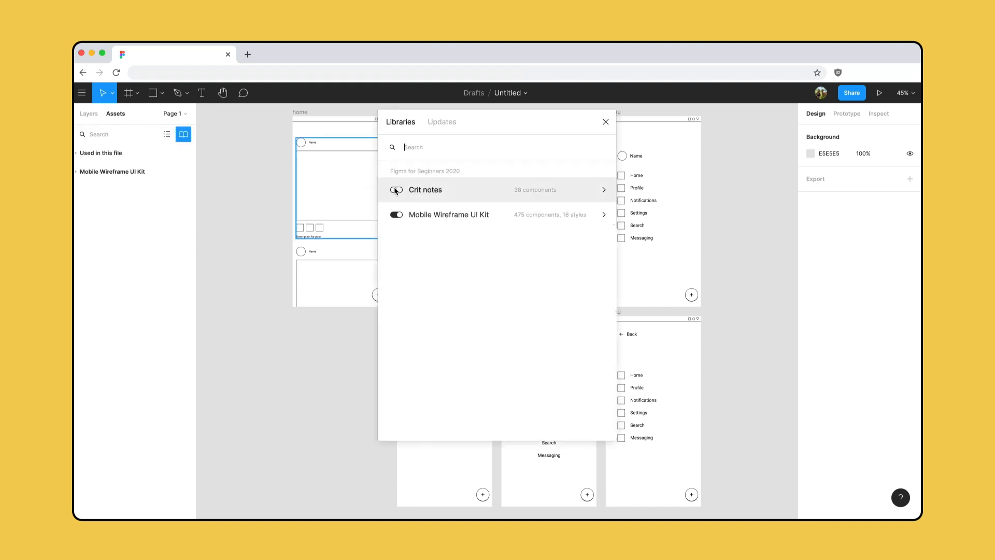
pyautogui.click(606, 123)
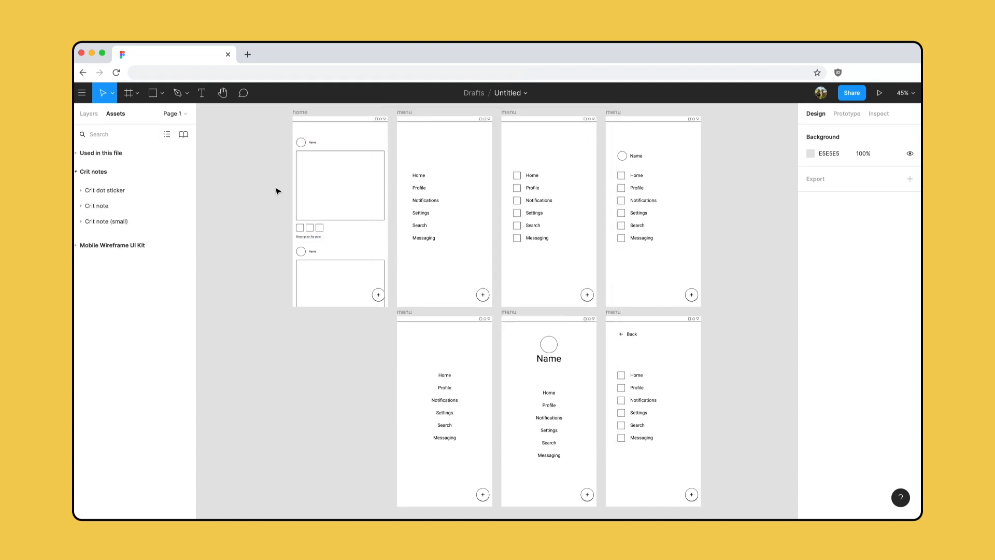
pyautogui.click(82, 206)
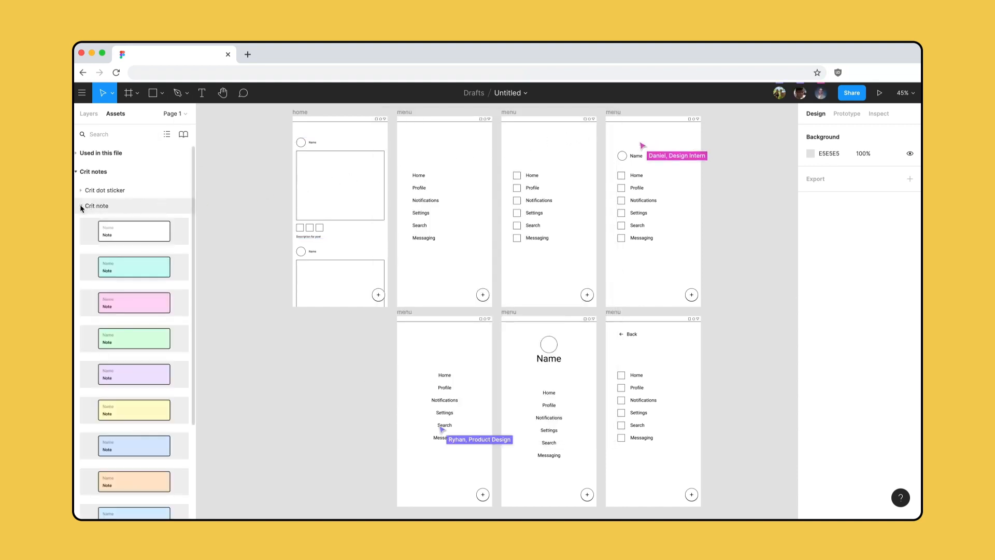
pyautogui.click(81, 191)
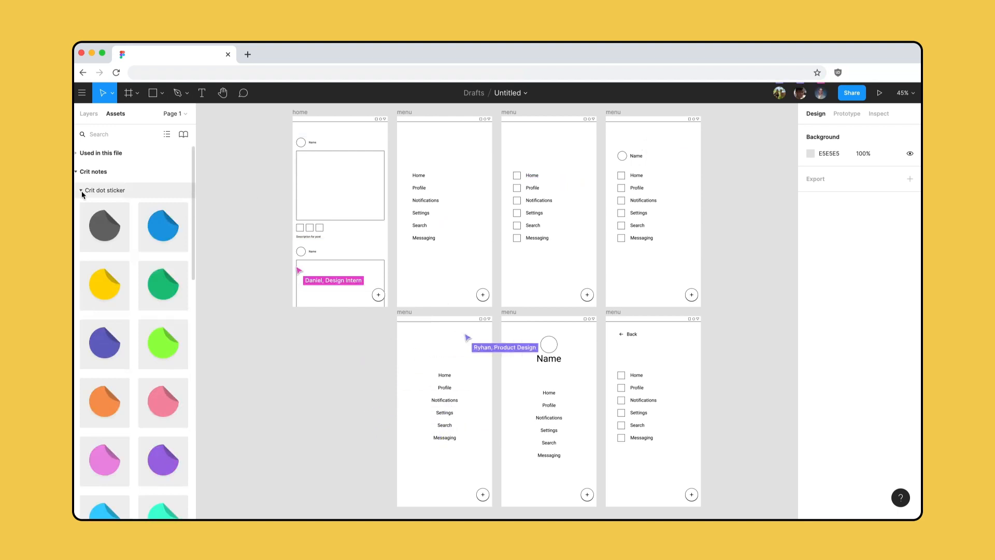
# - Follow a collaborator's view and examine the crit notes and stickers left beside the menu variations
pyautogui.click(821, 94)
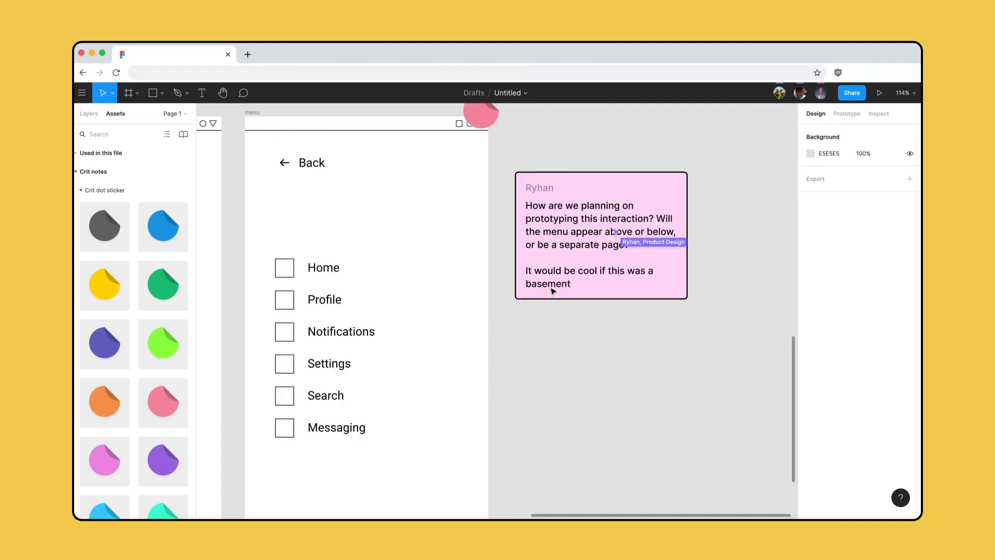
pyautogui.scroll(-5, 551, 289)
pyautogui.scroll(-3, 551, 290)
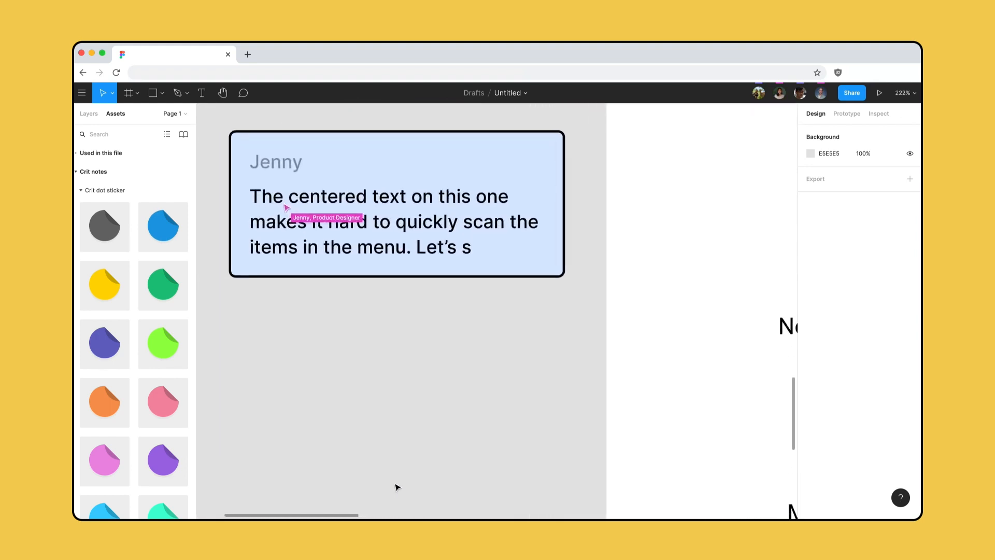
pyautogui.click(821, 94)
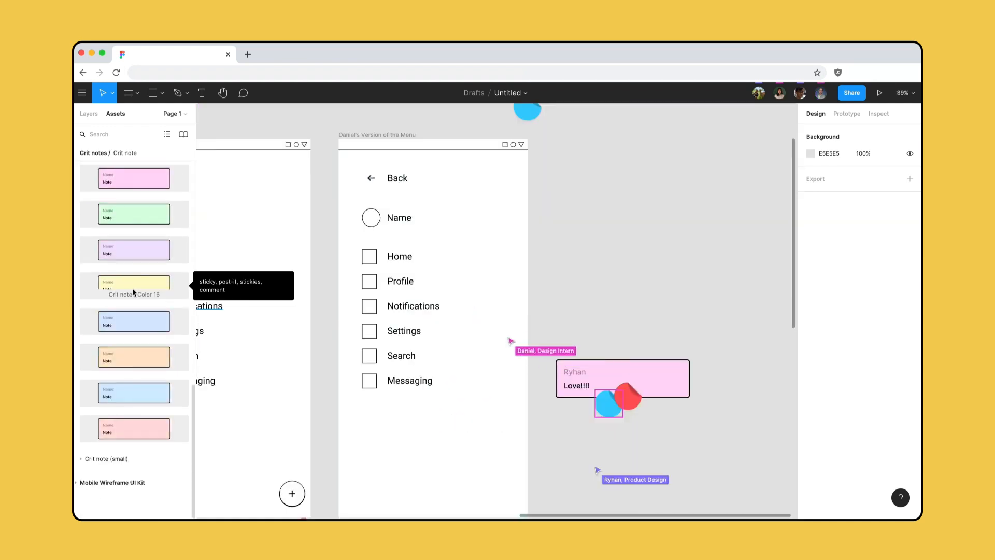
# - Place a yellow Color 16 crit note below the "Love!!!!" note, with the author's first name as its name and "+1!" as its text
pyautogui.moveTo(132, 287); pyautogui.dragTo(702, 454)
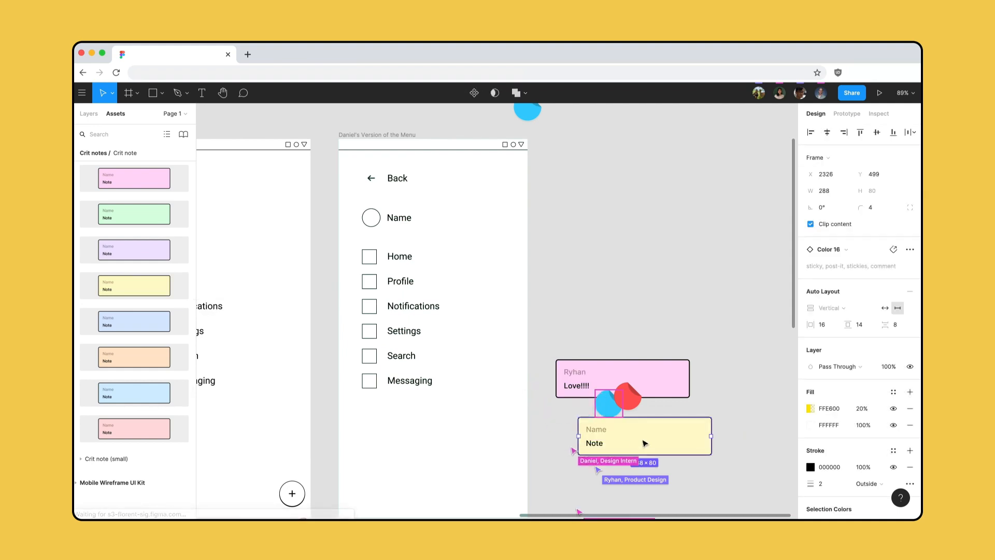
pyautogui.doubleClick(597, 429)
pyautogui.write('Andrew')
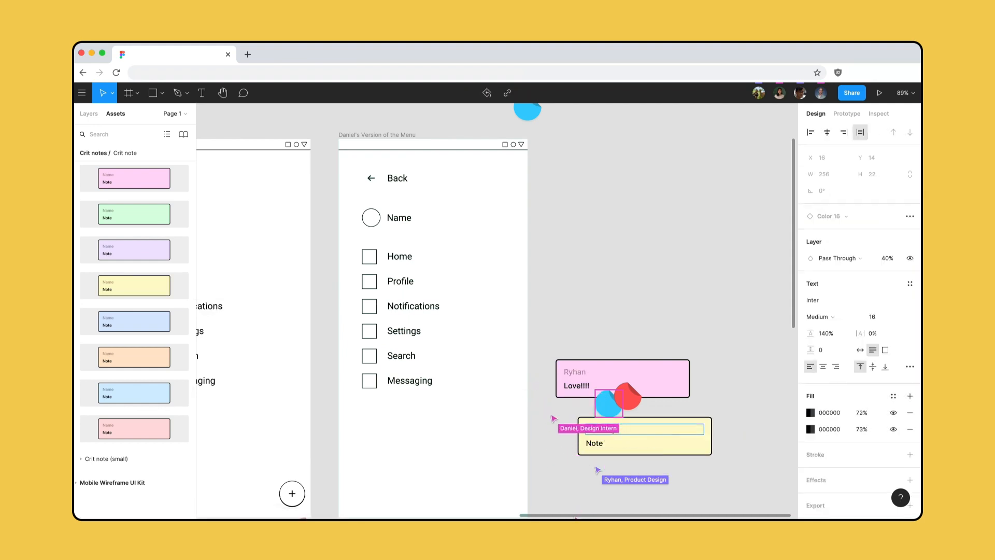
pyautogui.doubleClick(599, 442)
pyautogui.press('BackSpace')
pyautogui.write('+1!')
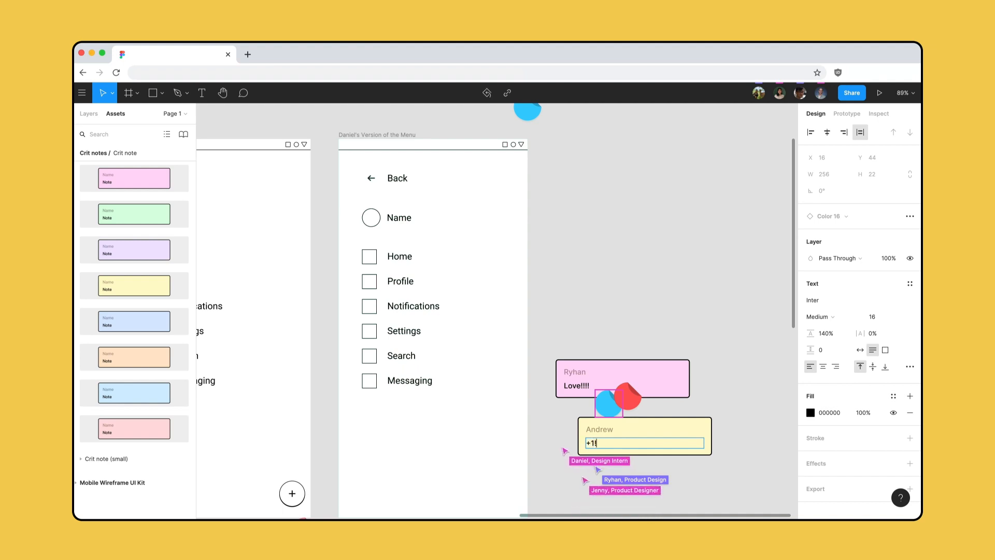
pyautogui.press('Escape')
pyautogui.click(715, 388)
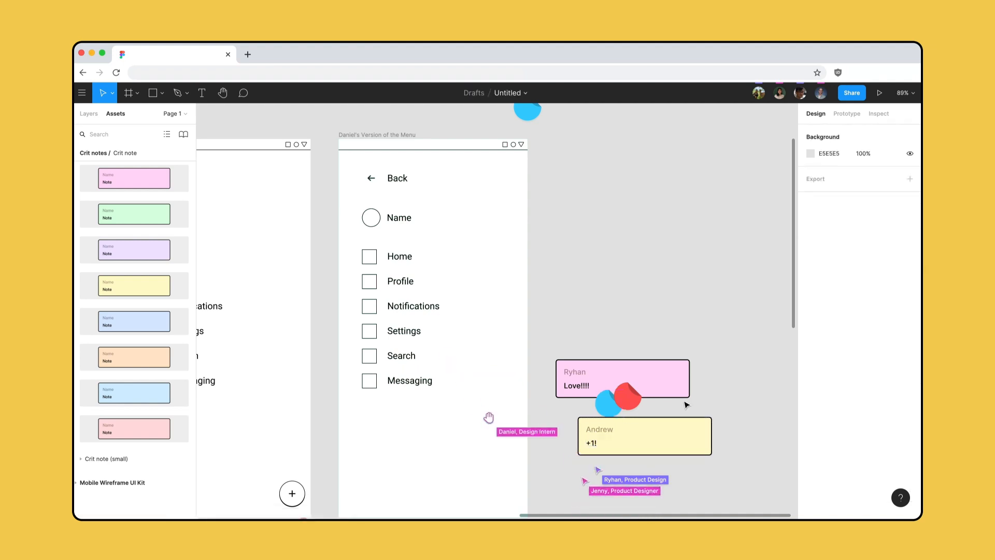